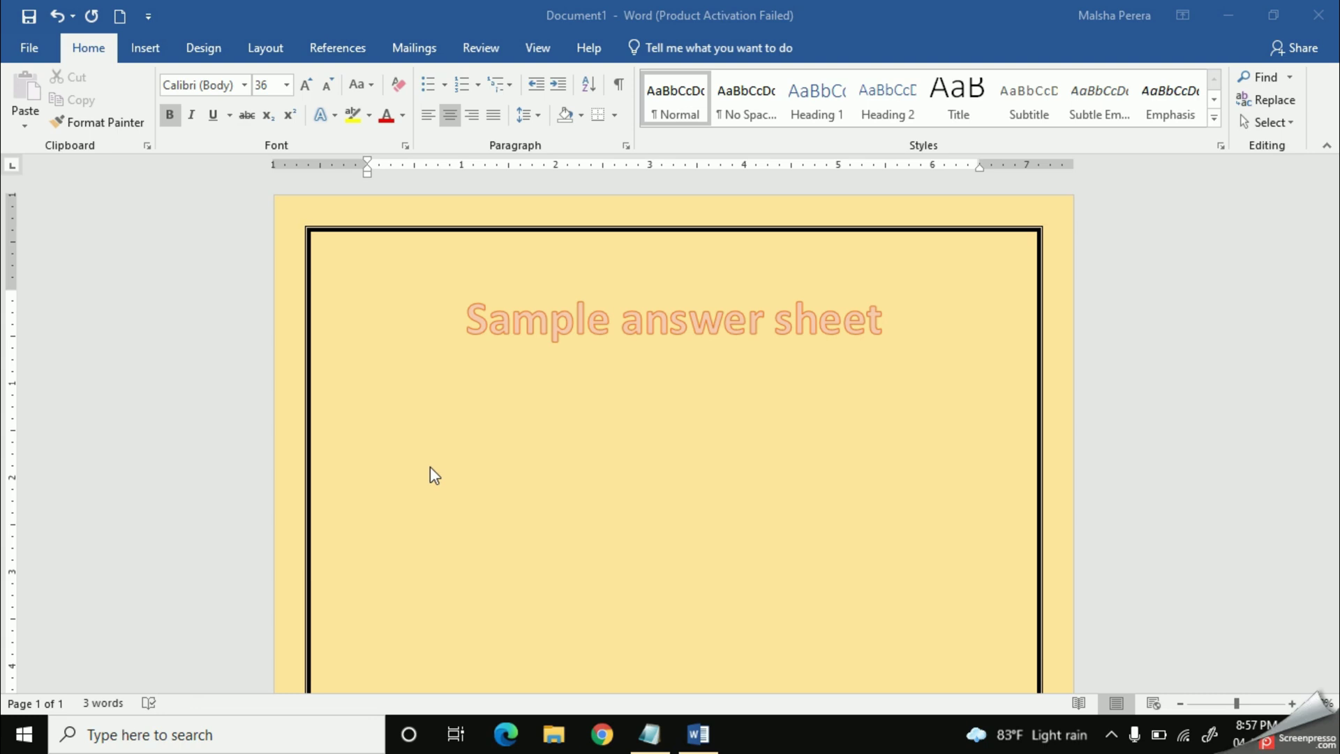
Open Word's Save As dialog and choose the Desktop as the save location.
{"action": "left_click", "coordinate": [36, 47]}
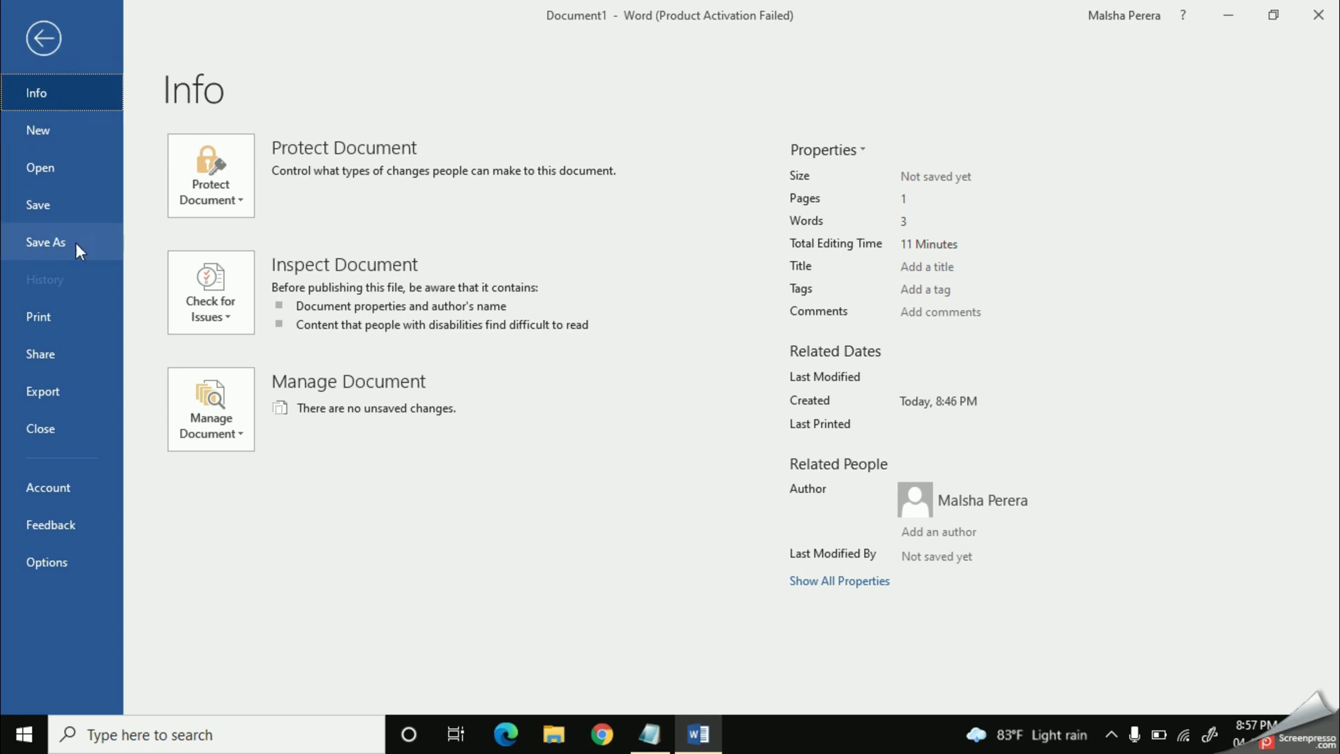
{"action": "left_click", "coordinate": [46, 241]}
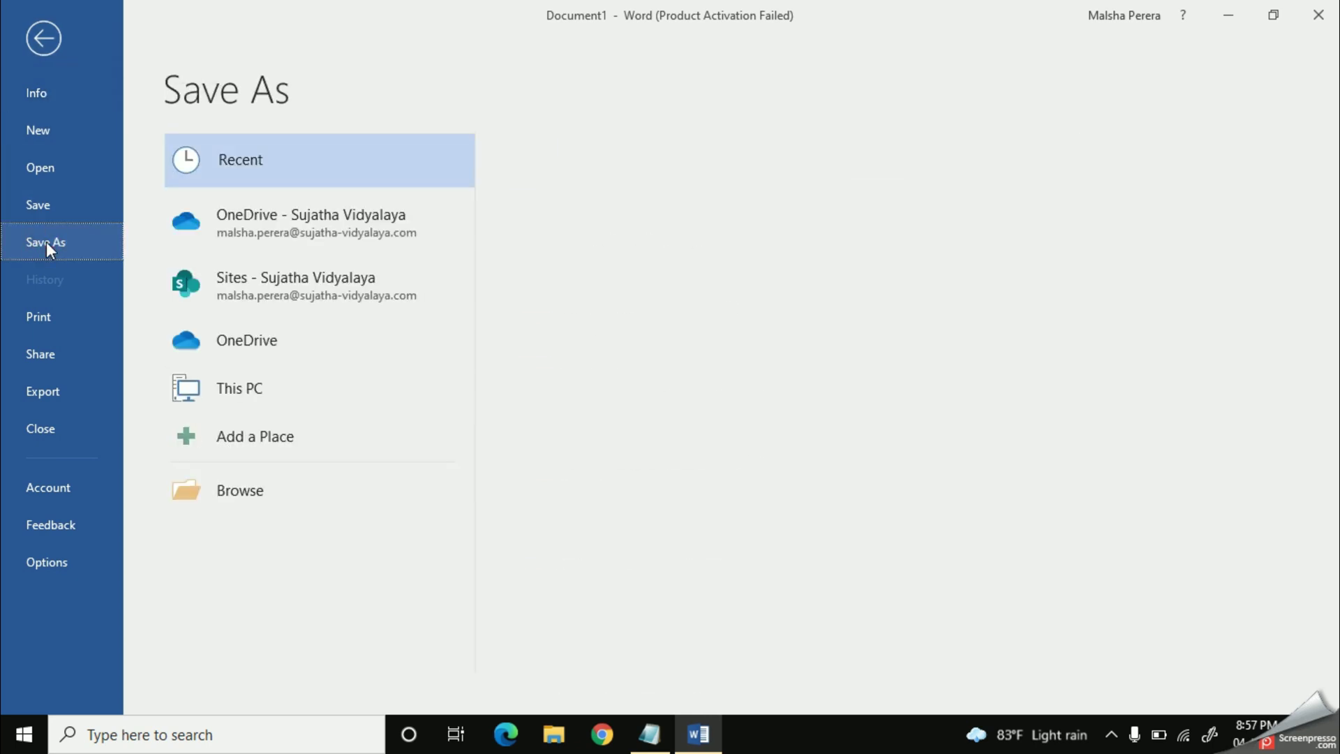
{"action": "left_click", "coordinate": [239, 492]}
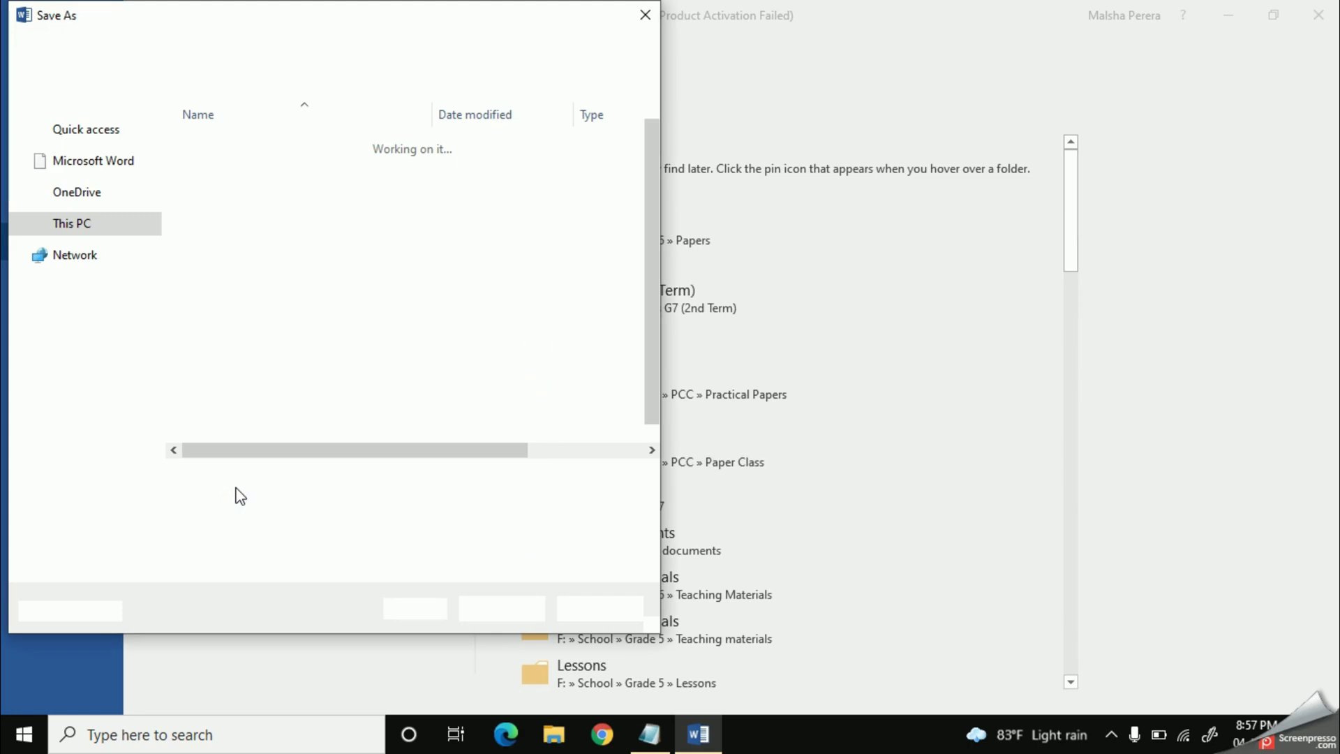
{"action": "left_click", "coordinate": [81, 200]}
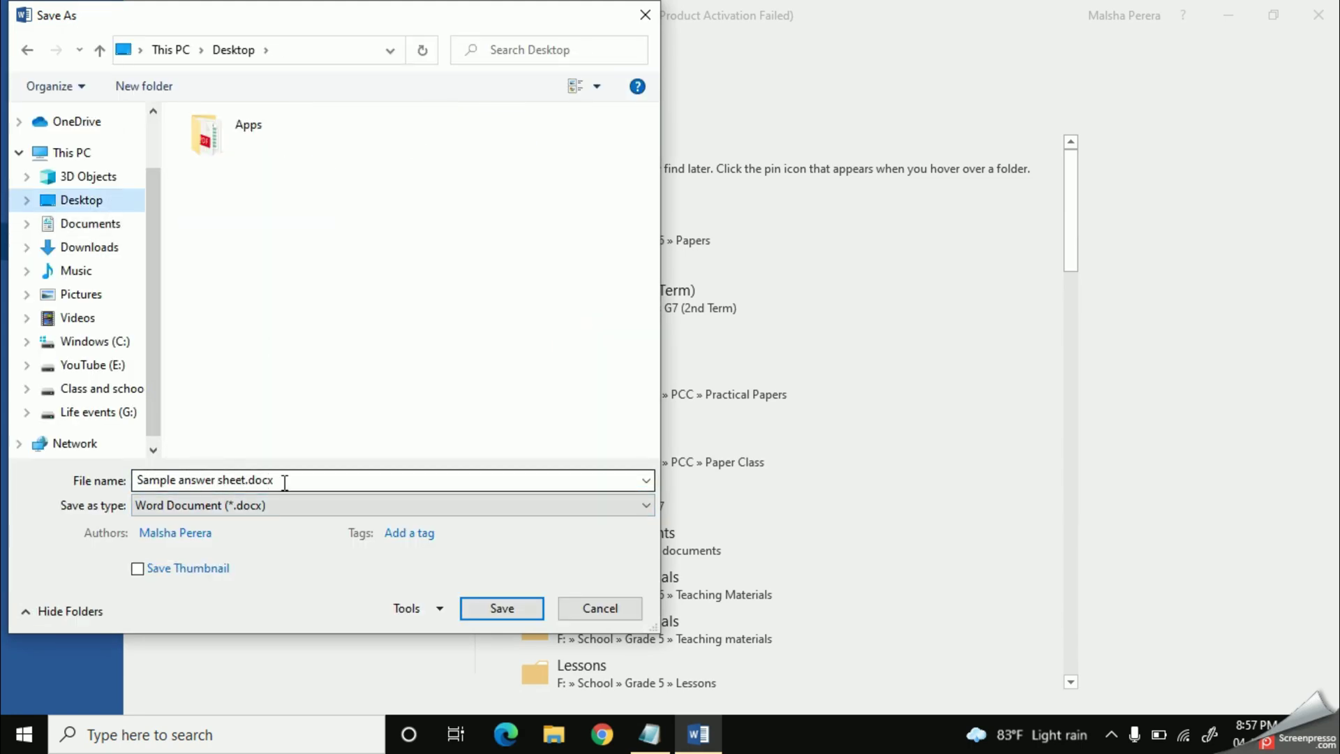
Replace the file name with the student's ID, name and class.
{"action": "left_click", "coordinate": [294, 482]}
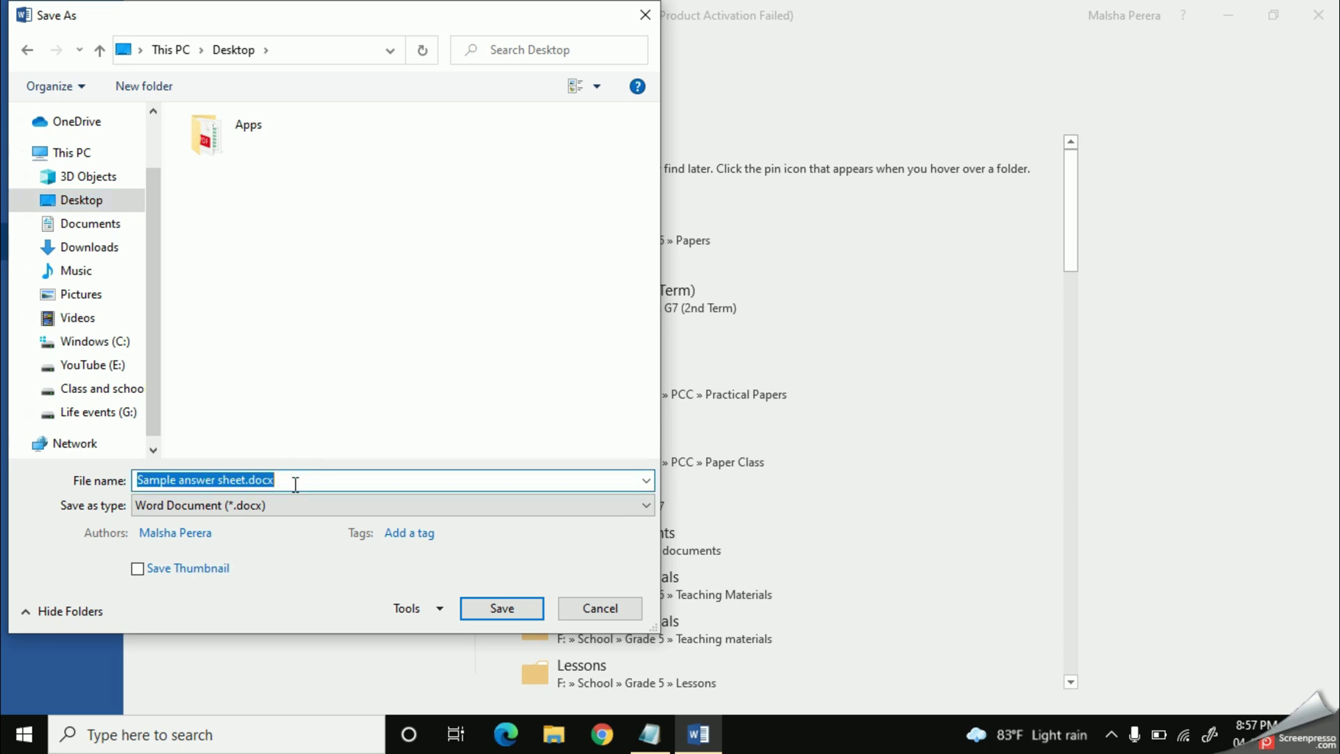
{"action": "key", "text": "BackSpace"}
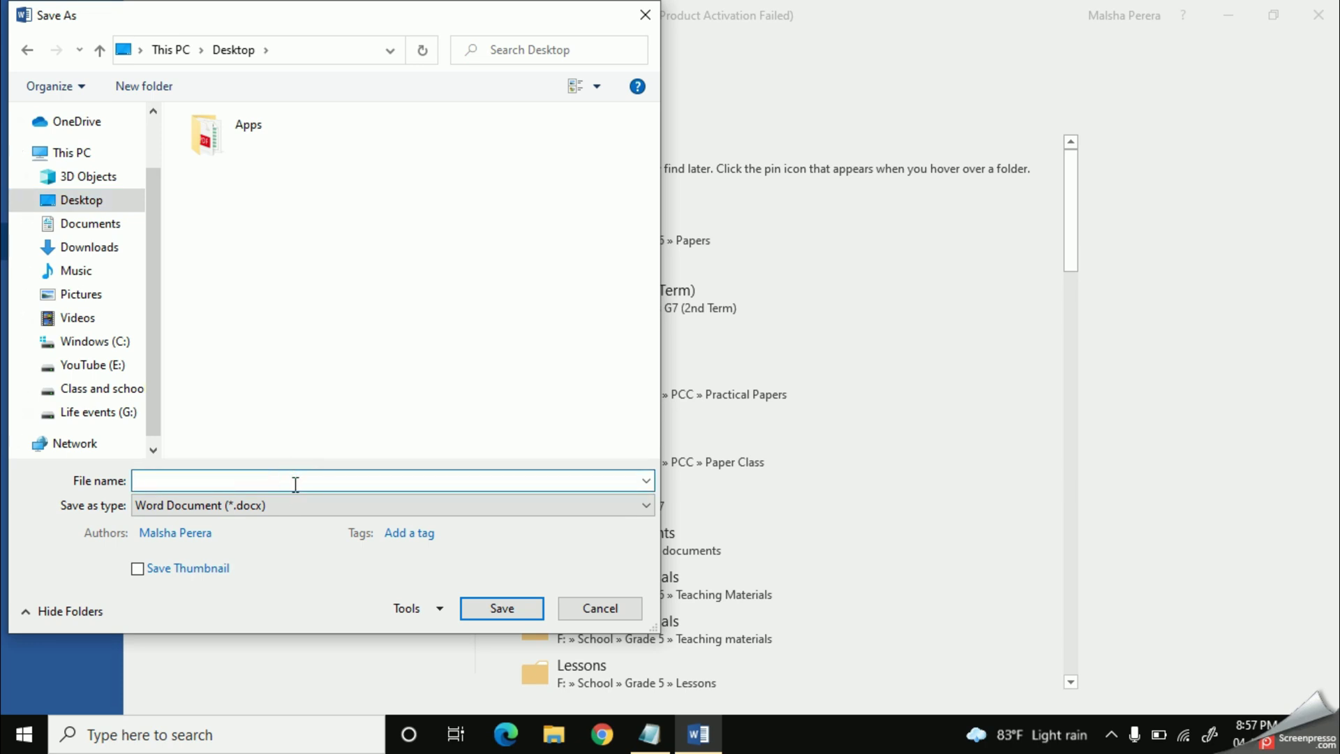
{"action": "type", "text": "S123456_Sam"}
{"action": "type", "text": "Perera_6A"}
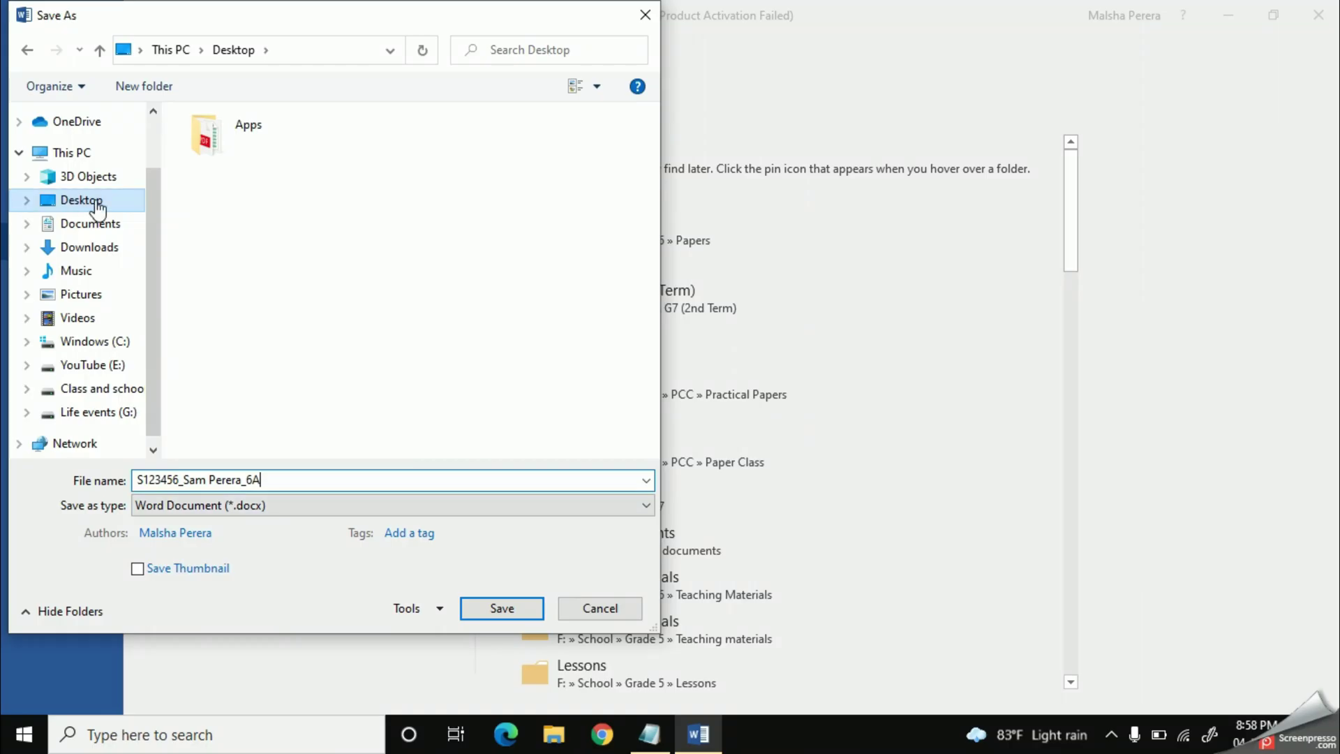
Save the answer sheet to the Desktop as a PDF (*.pdf) file.
{"action": "left_click", "coordinate": [100, 204]}
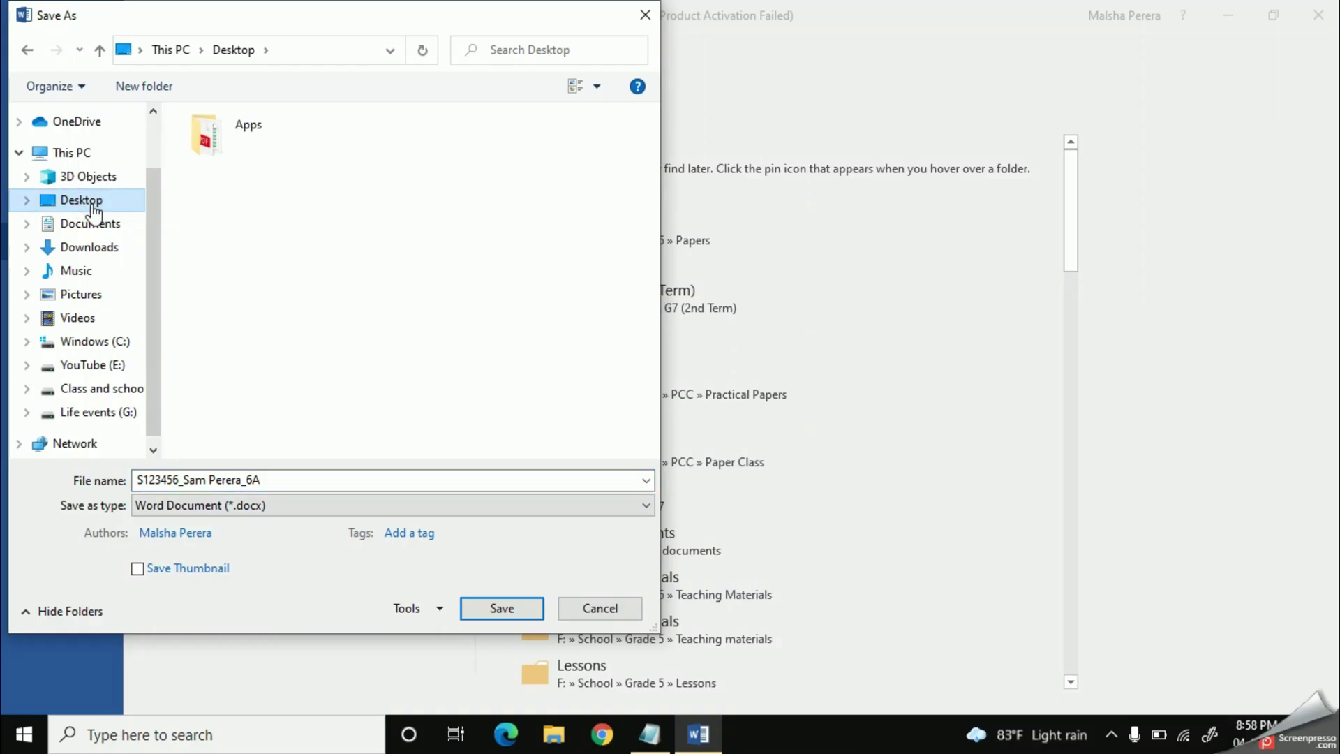
{"action": "left_click", "coordinate": [321, 510]}
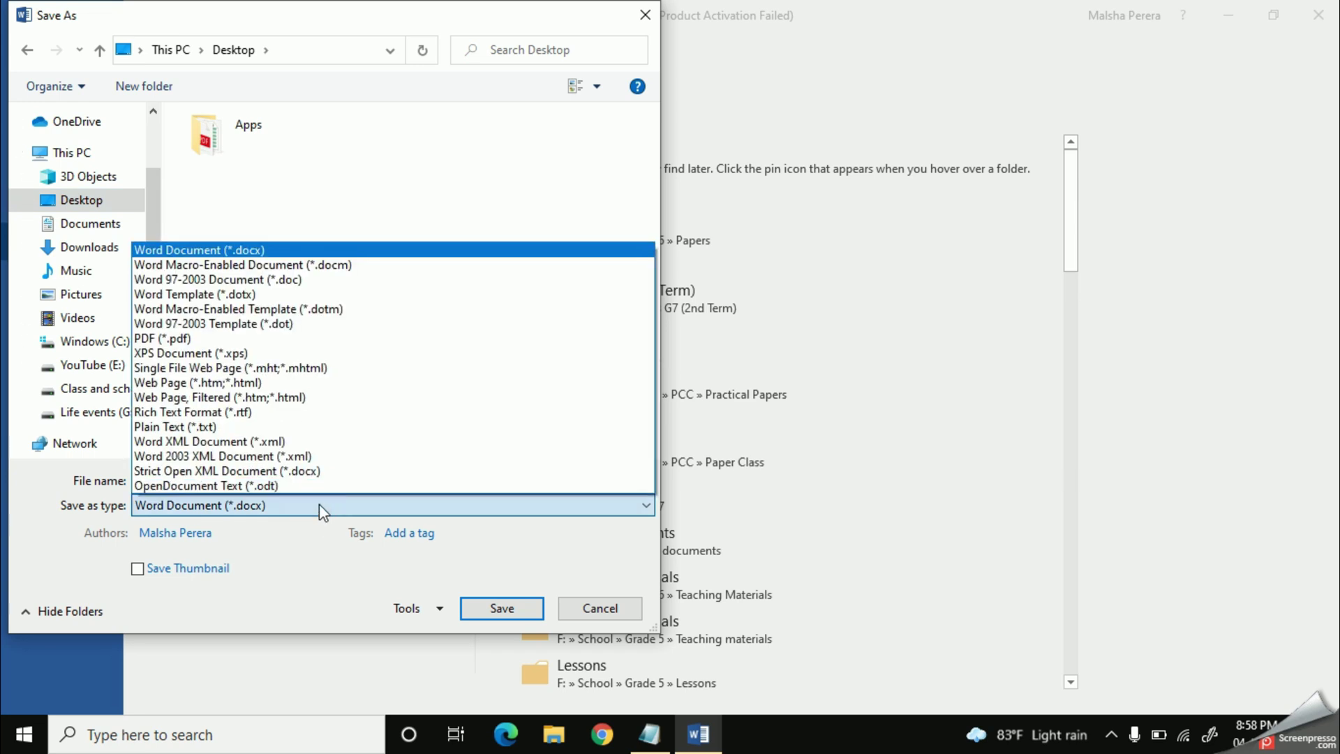
{"action": "left_click", "coordinate": [246, 339]}
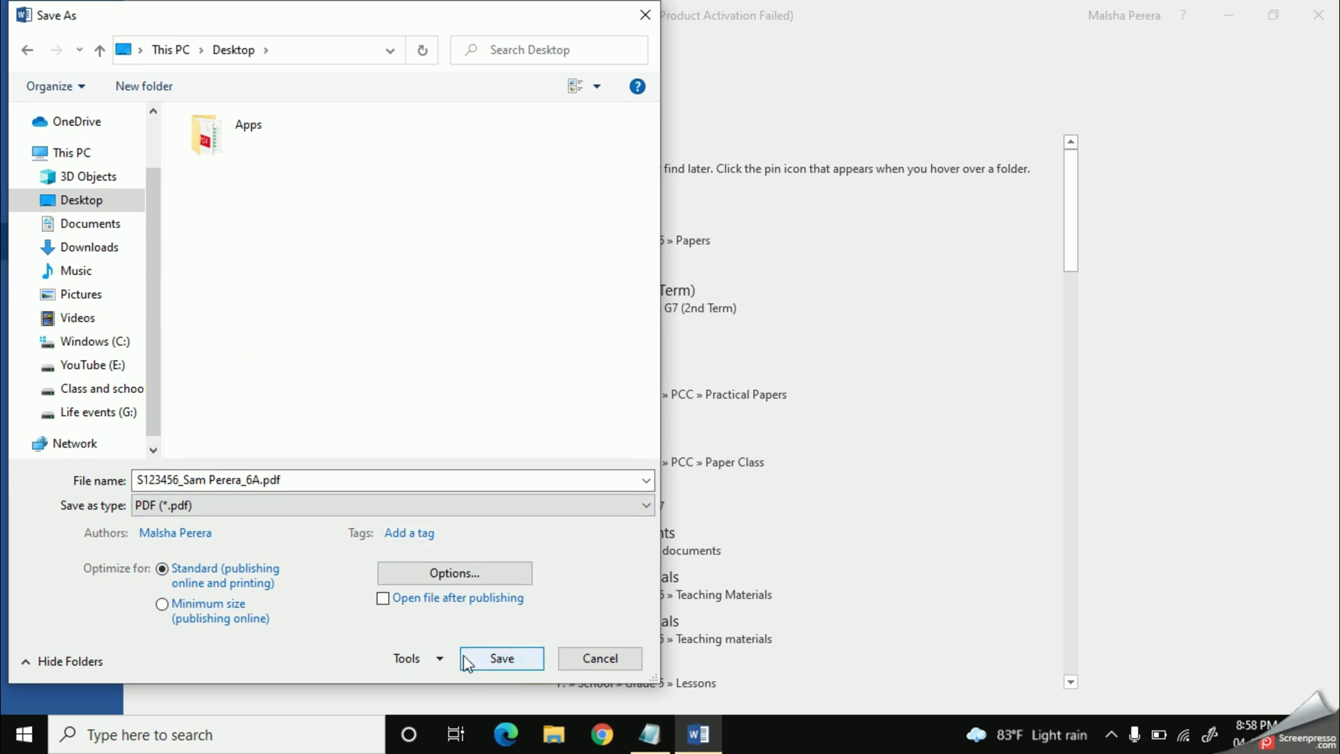
{"action": "left_click", "coordinate": [497, 663]}
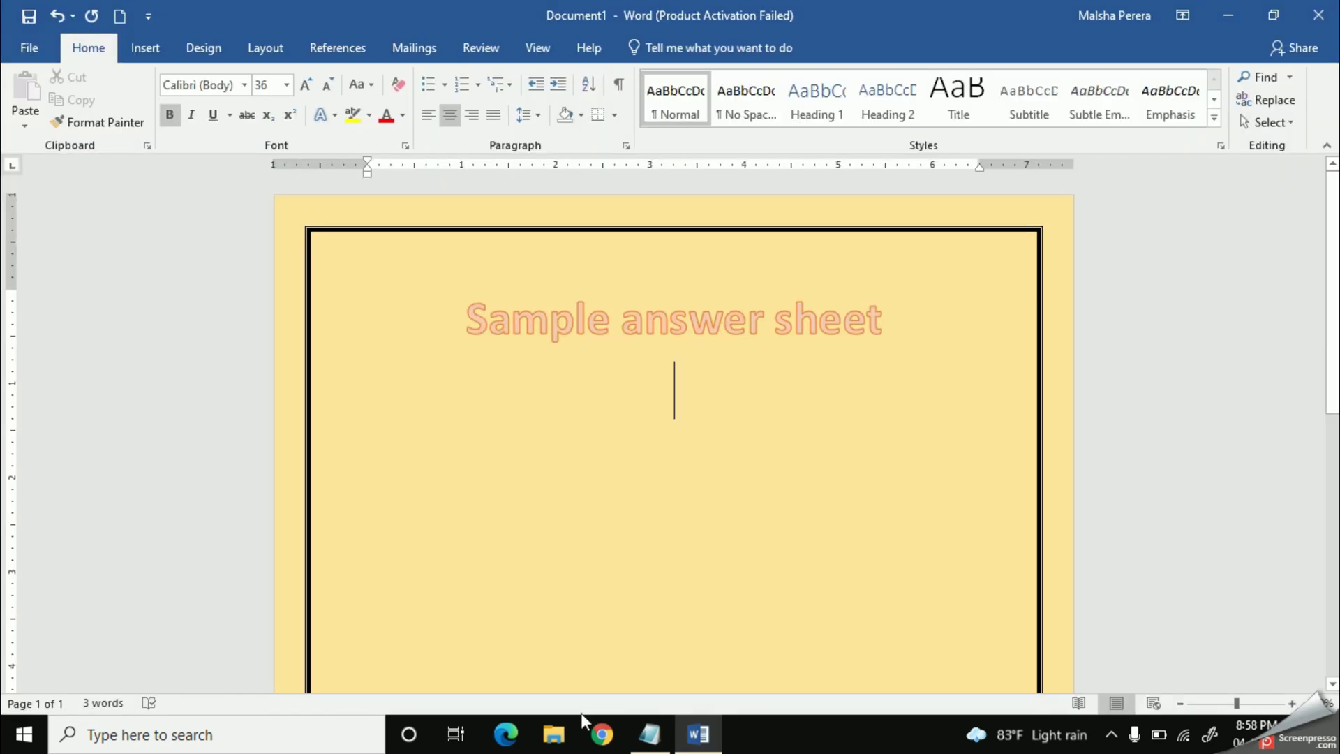
Minimize Word, check the saved PDF on the desktop, and launch Google Chrome.
{"action": "left_click", "coordinate": [1234, 13]}
{"action": "left_click", "coordinate": [115, 66]}
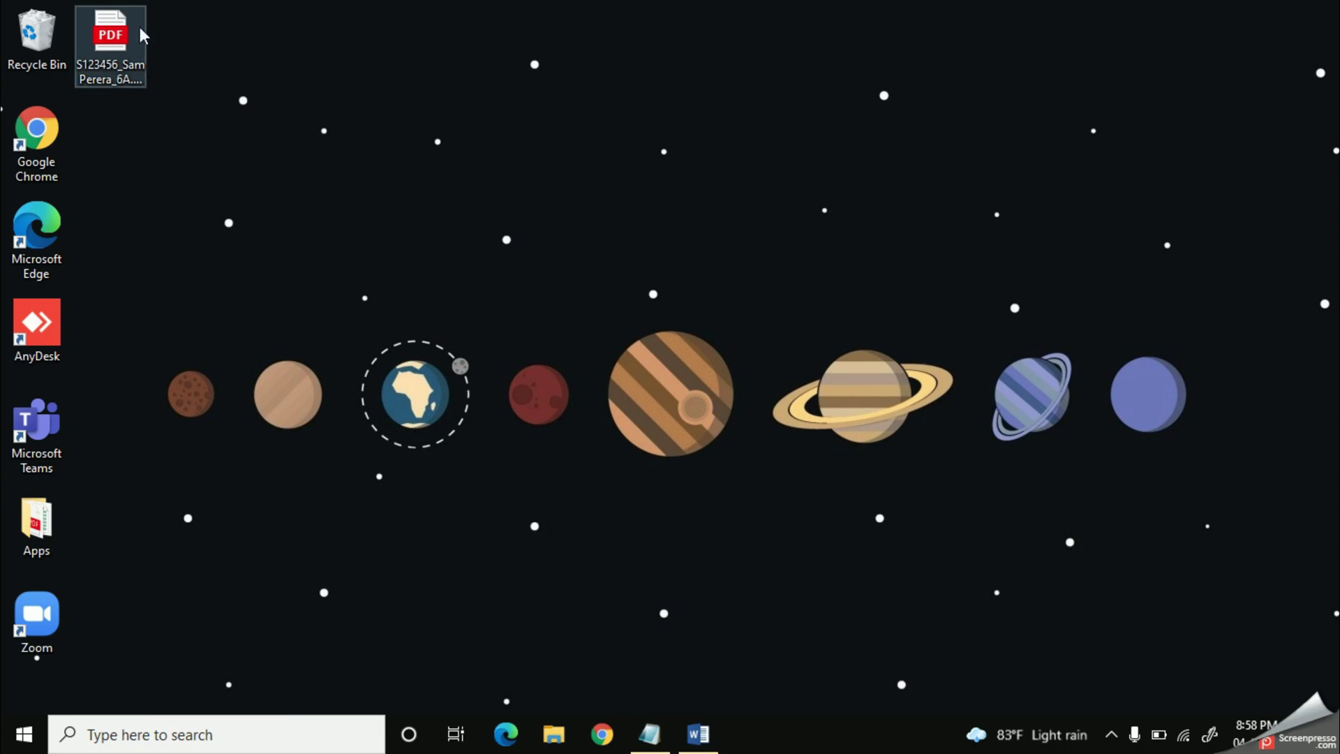
{"action": "left_click", "coordinate": [601, 745]}
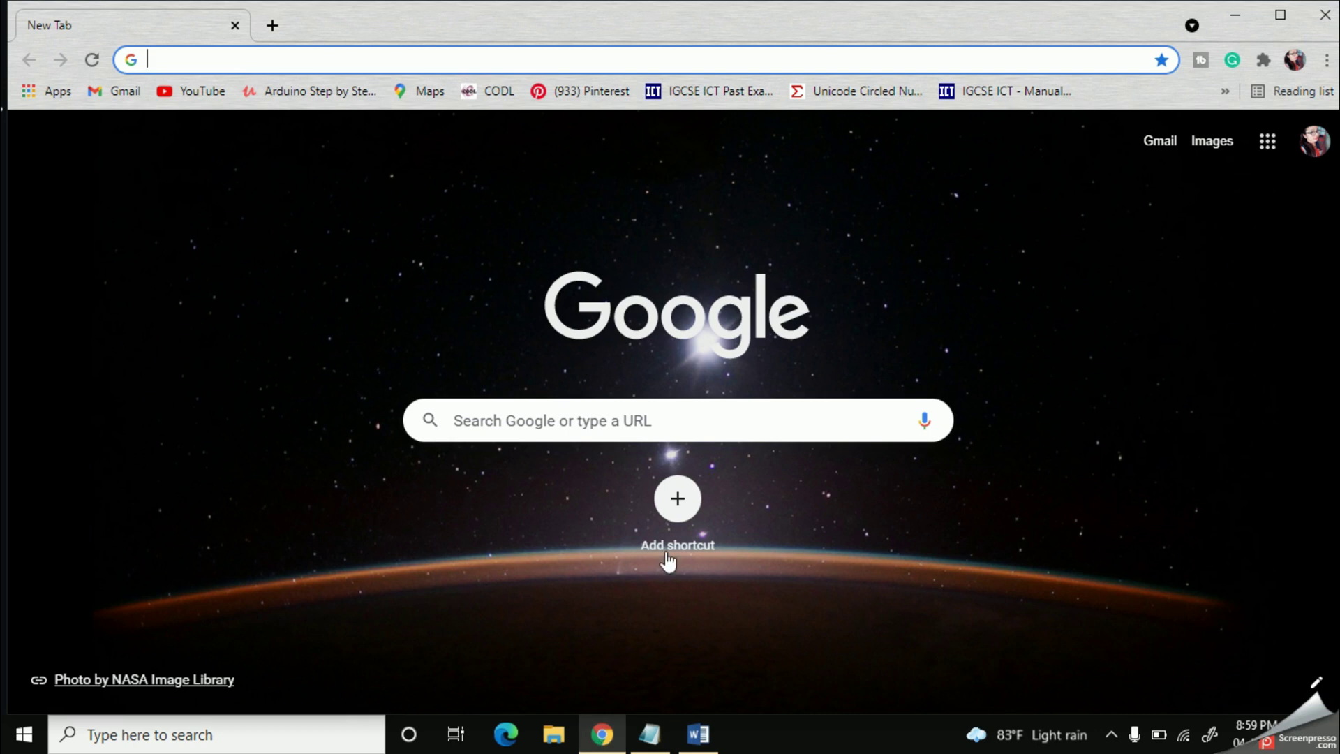
Search Google for 'akura sujatha' and open the school's Àkura login page.
{"action": "left_click", "coordinate": [838, 419]}
{"action": "type", "text": "aku"}
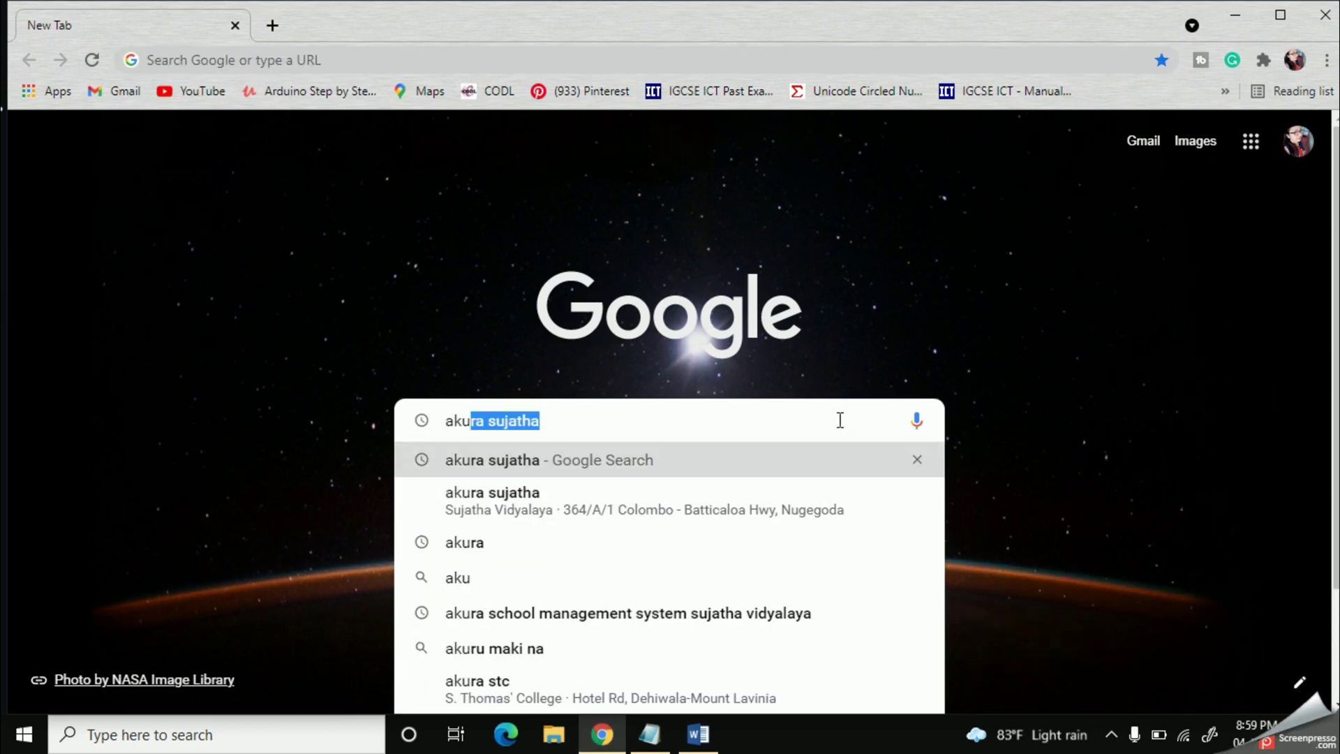
{"action": "type", "text": "ra sujat"}
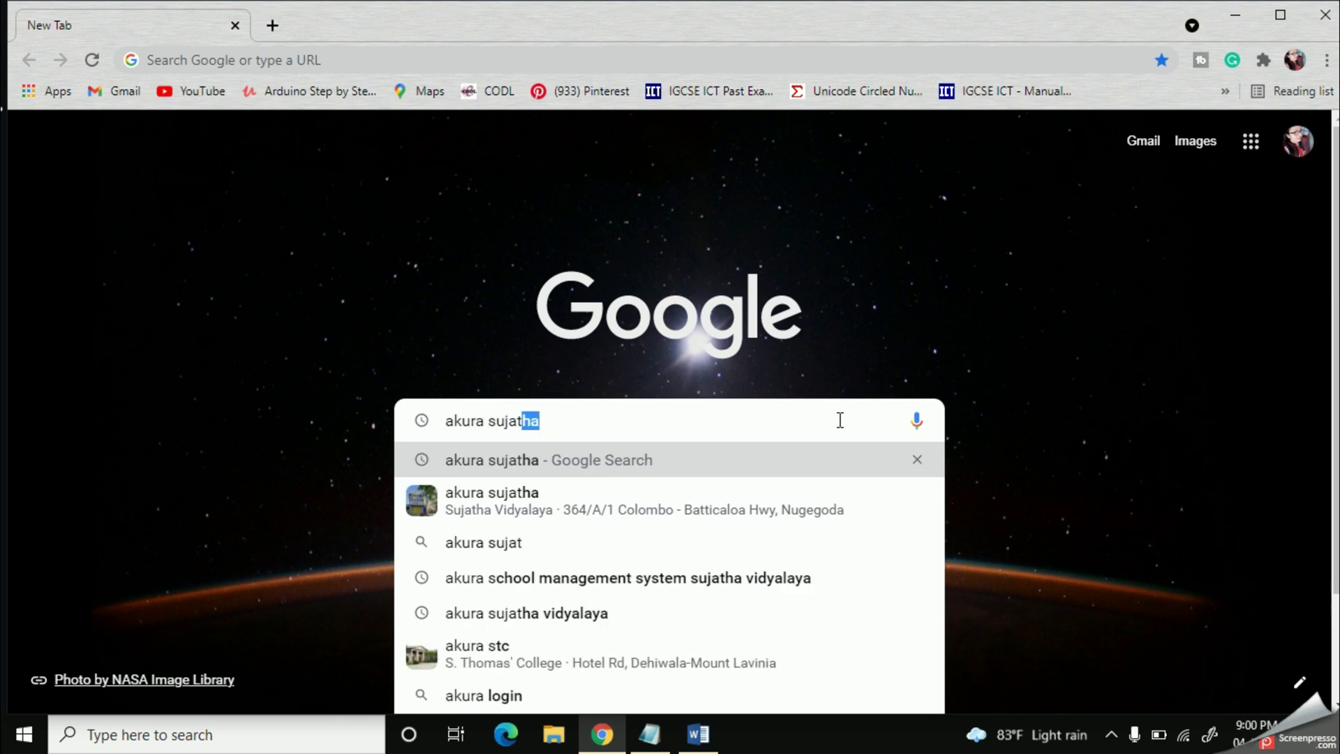
{"action": "key", "text": "Return"}
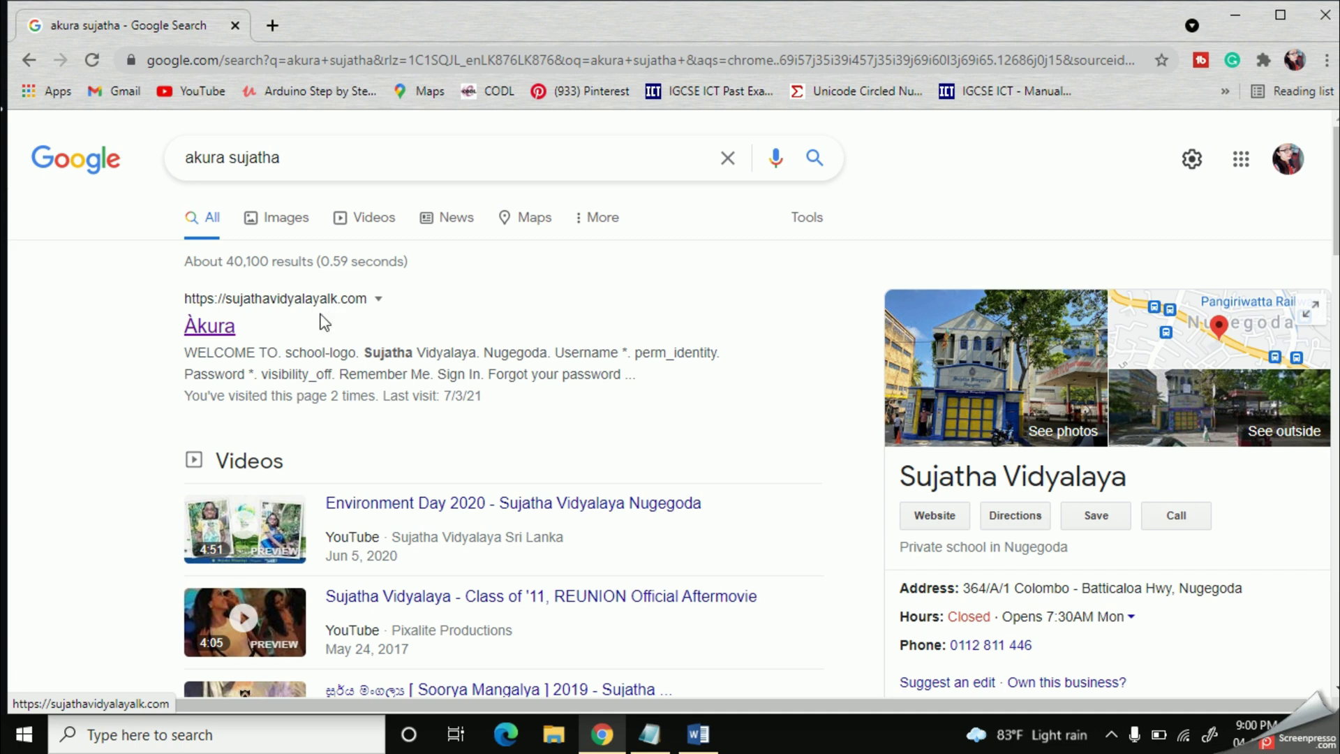
{"action": "left_click", "coordinate": [222, 334]}
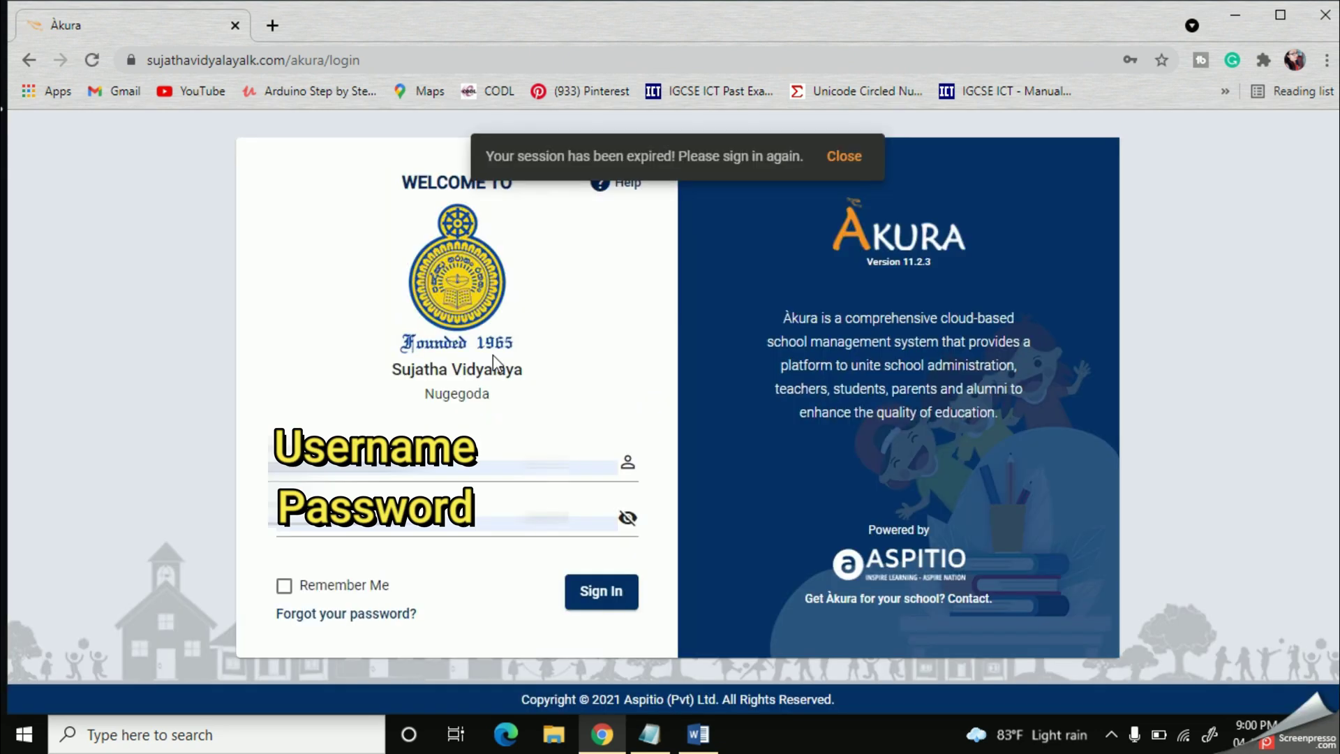
Enter the login username and password and sign in to Àkura.
{"action": "left_click", "coordinate": [609, 468]}
{"action": "left_click", "coordinate": [624, 597]}
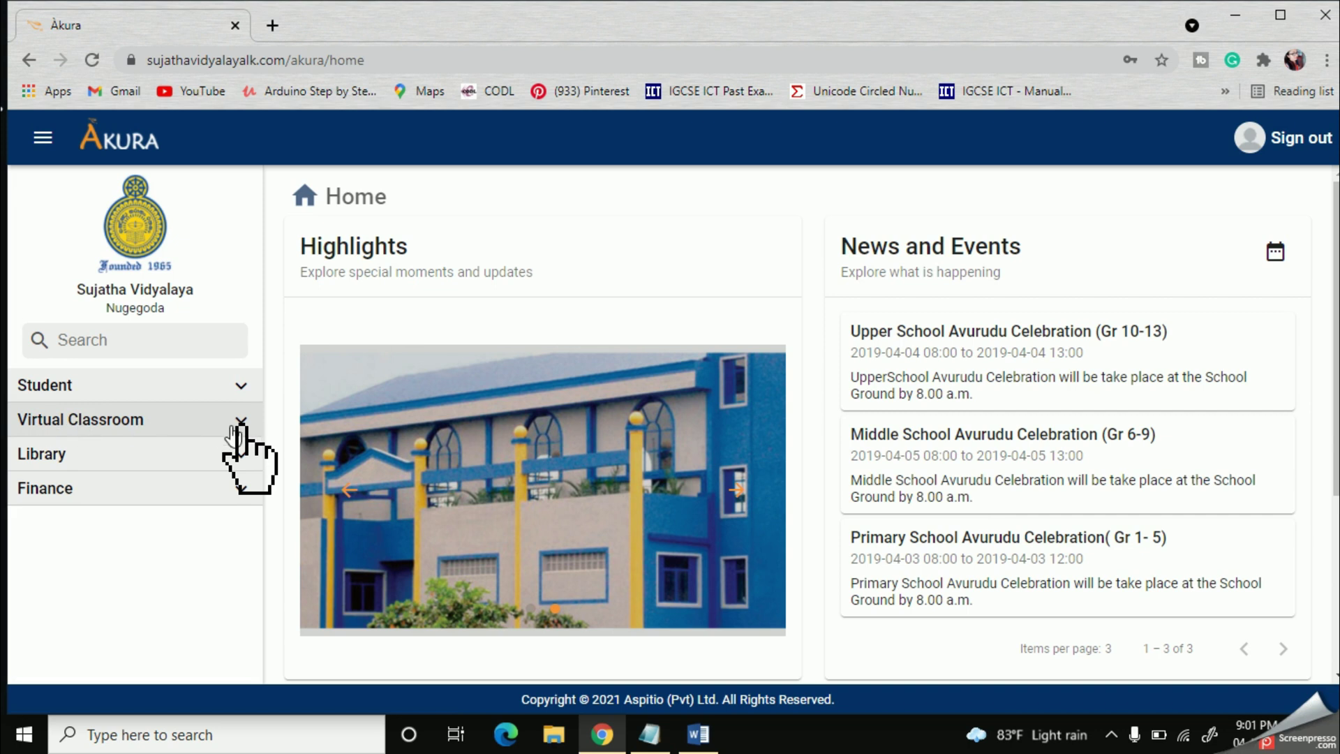
Expand Virtual Classroom in the sidebar and go to the Submission page.
{"action": "left_click", "coordinate": [241, 419]}
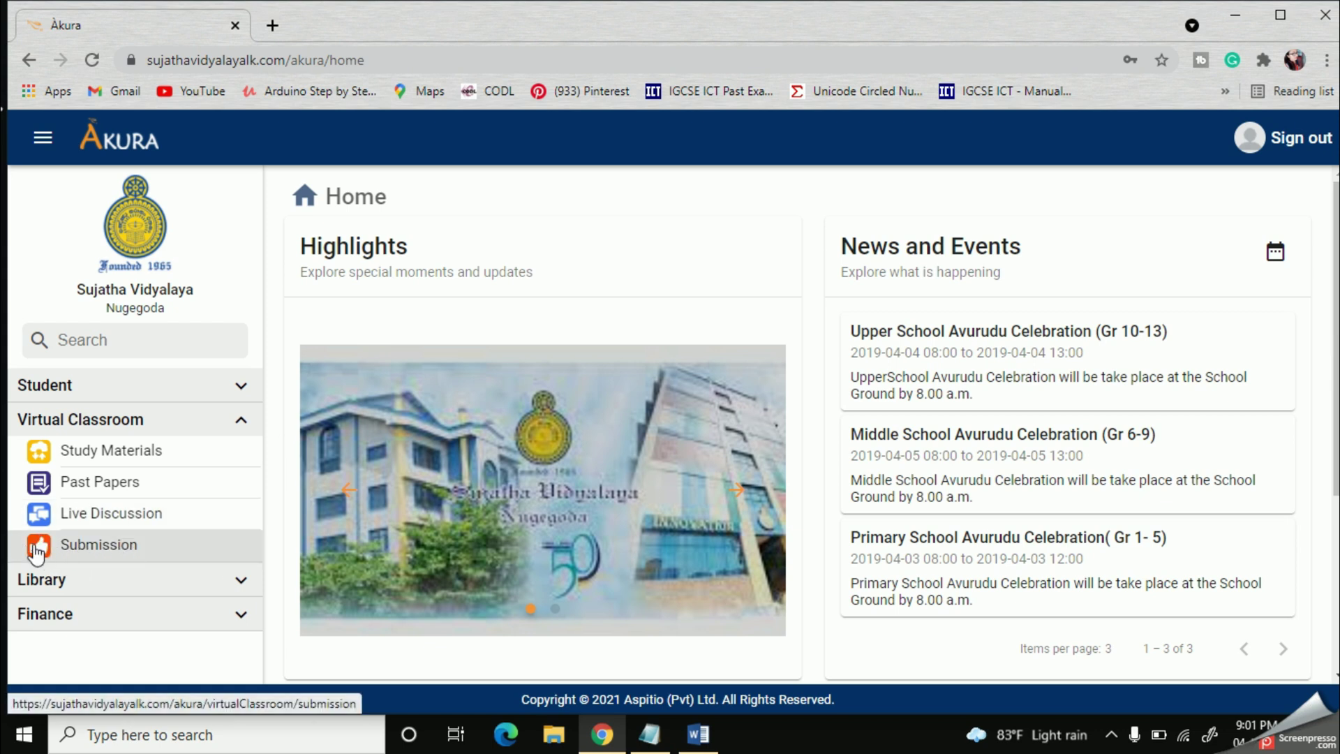
{"action": "left_click", "coordinate": [102, 548]}
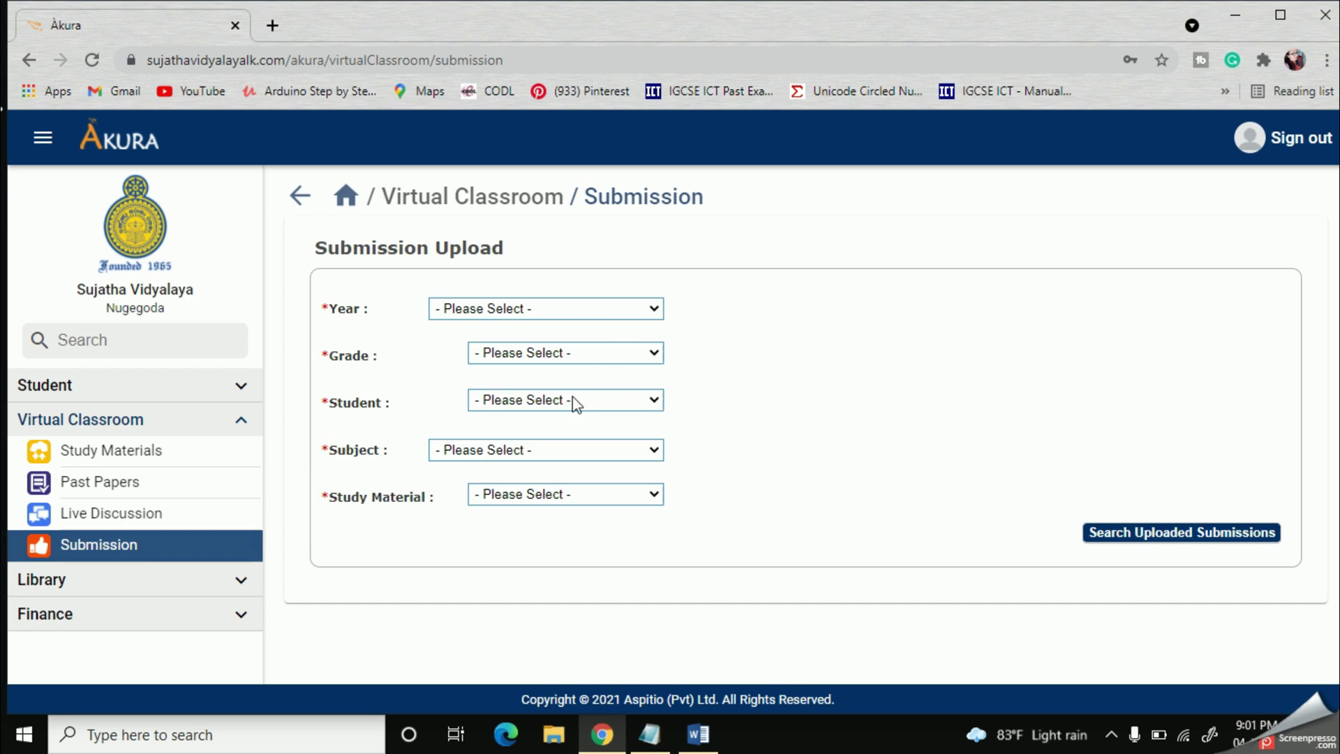
Set Year to 2021 and Subject to Information Technology, then view the Study Material options.
{"action": "left_click", "coordinate": [515, 310]}
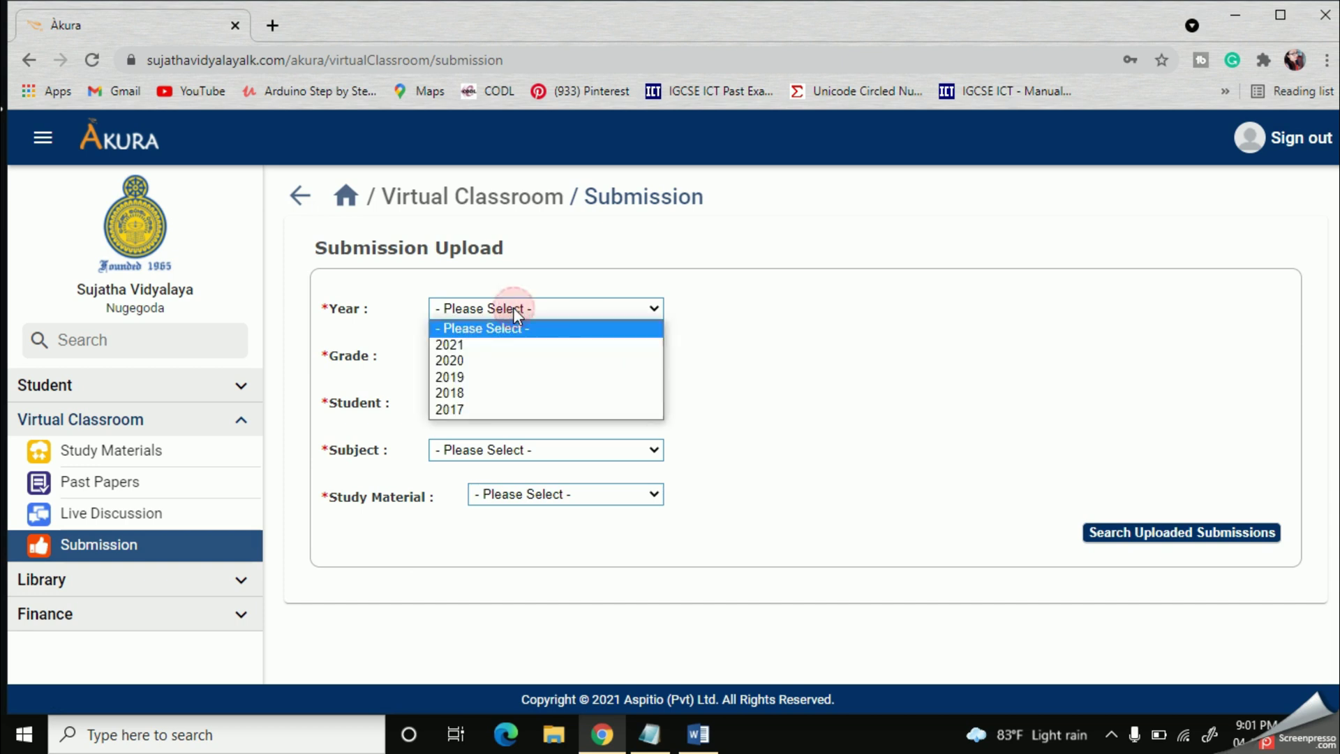
{"action": "left_click", "coordinate": [502, 346]}
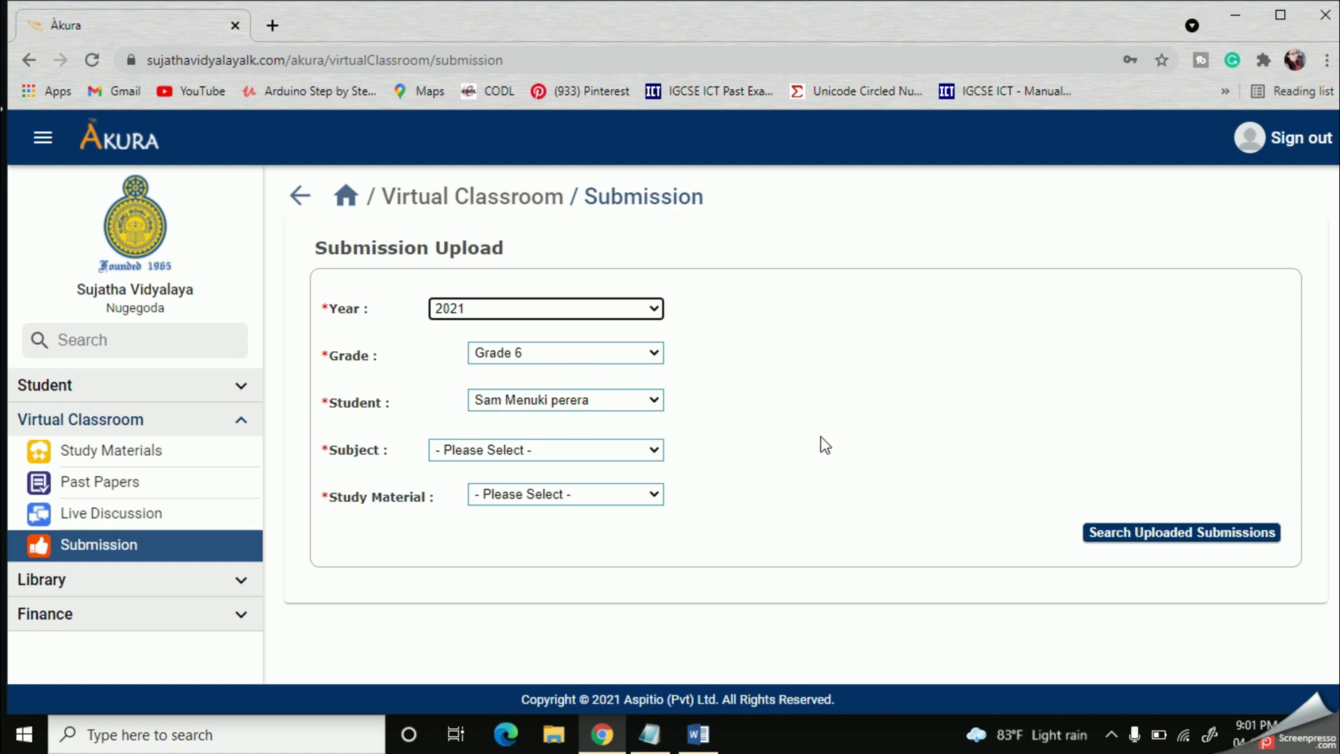
{"action": "left_click", "coordinate": [616, 459]}
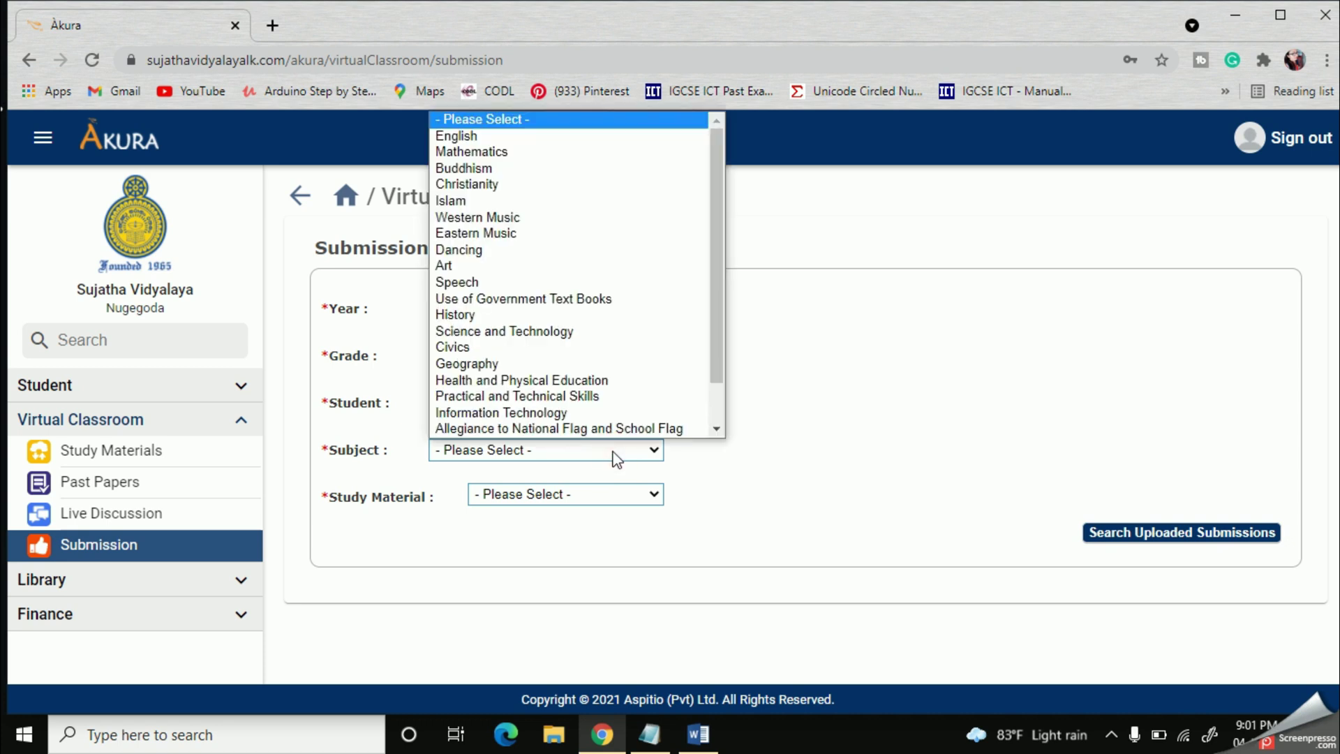
{"action": "scroll", "coordinate": [652, 165], "scroll_direction": "down", "scroll_amount": 1}
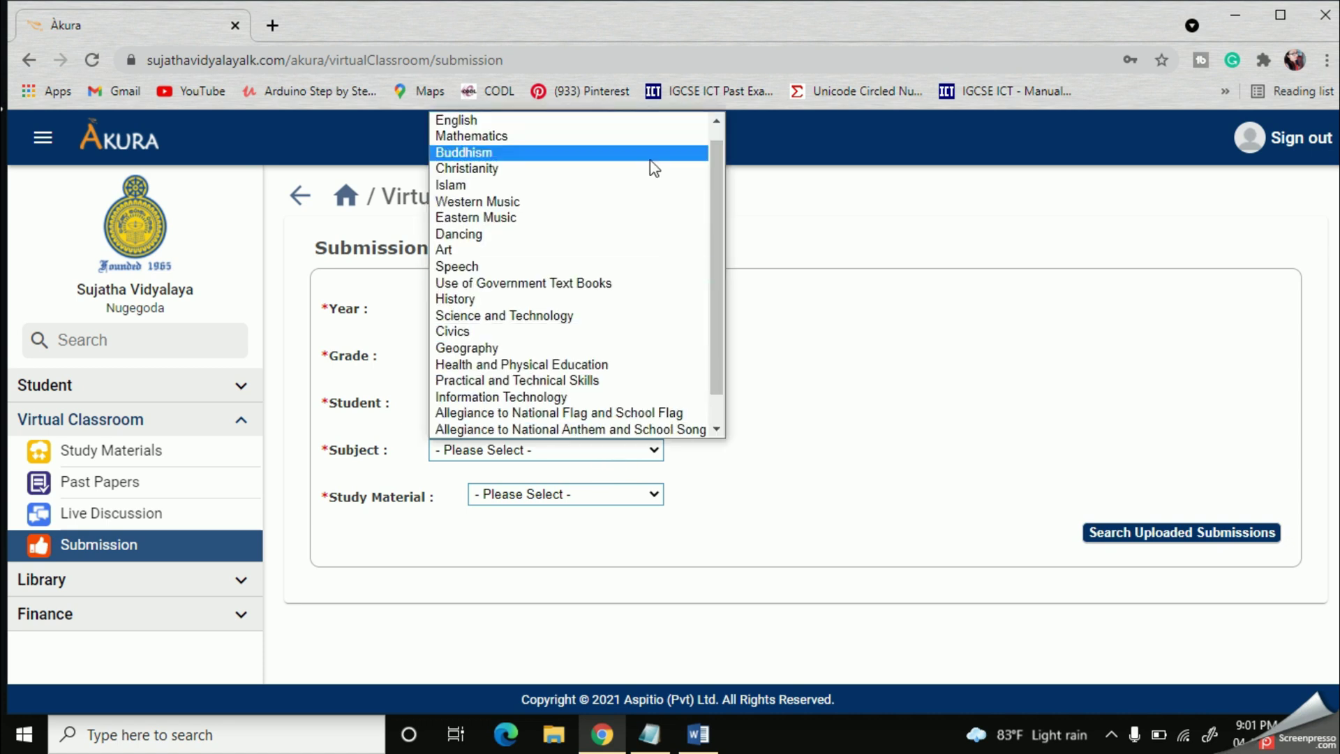
{"action": "left_click", "coordinate": [524, 402]}
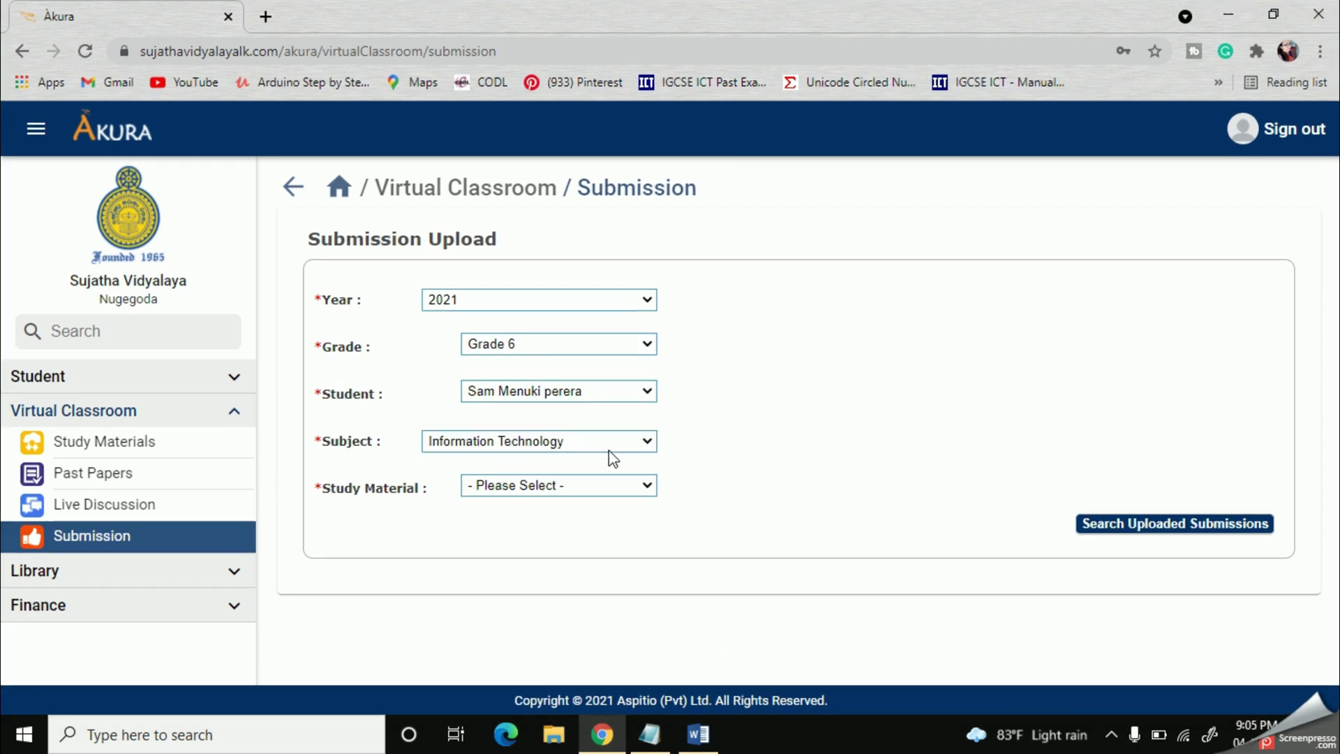
{"action": "left_click", "coordinate": [562, 491]}
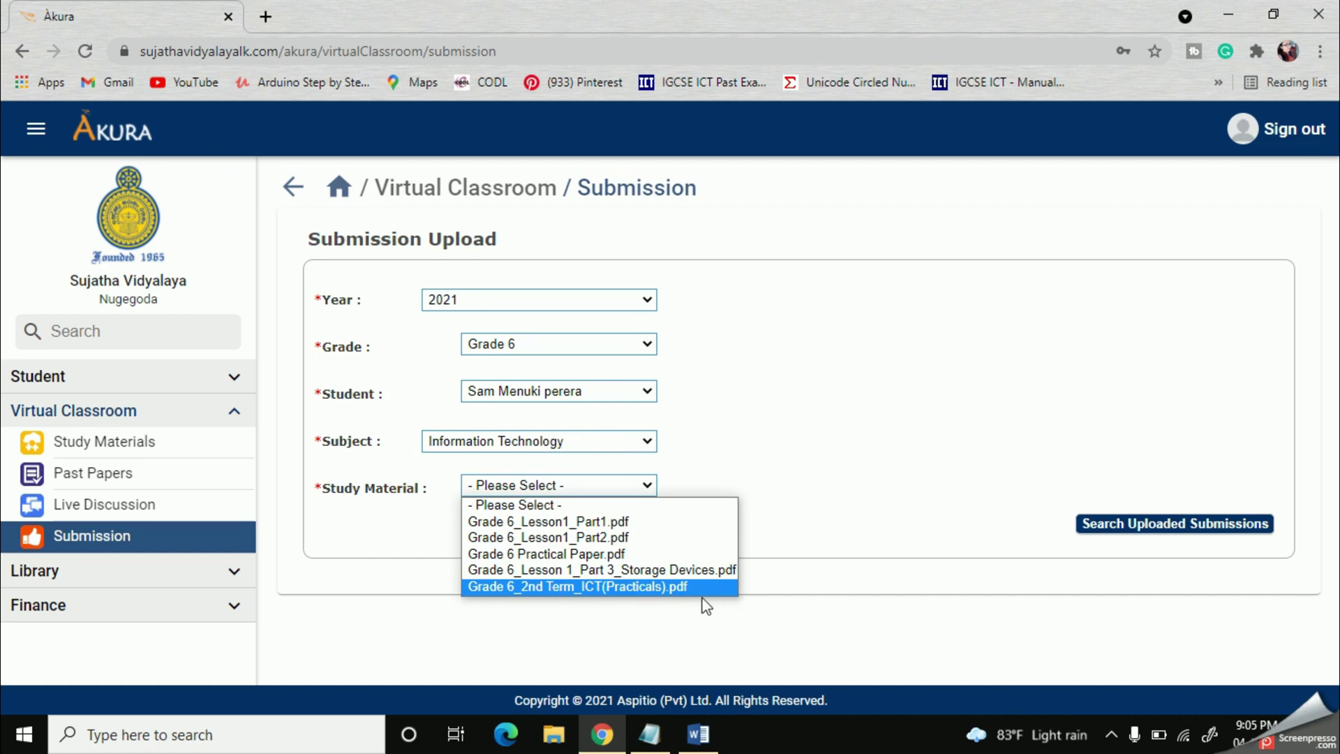
Close the Study Material list without picking any option.
{"action": "left_click", "coordinate": [769, 638]}
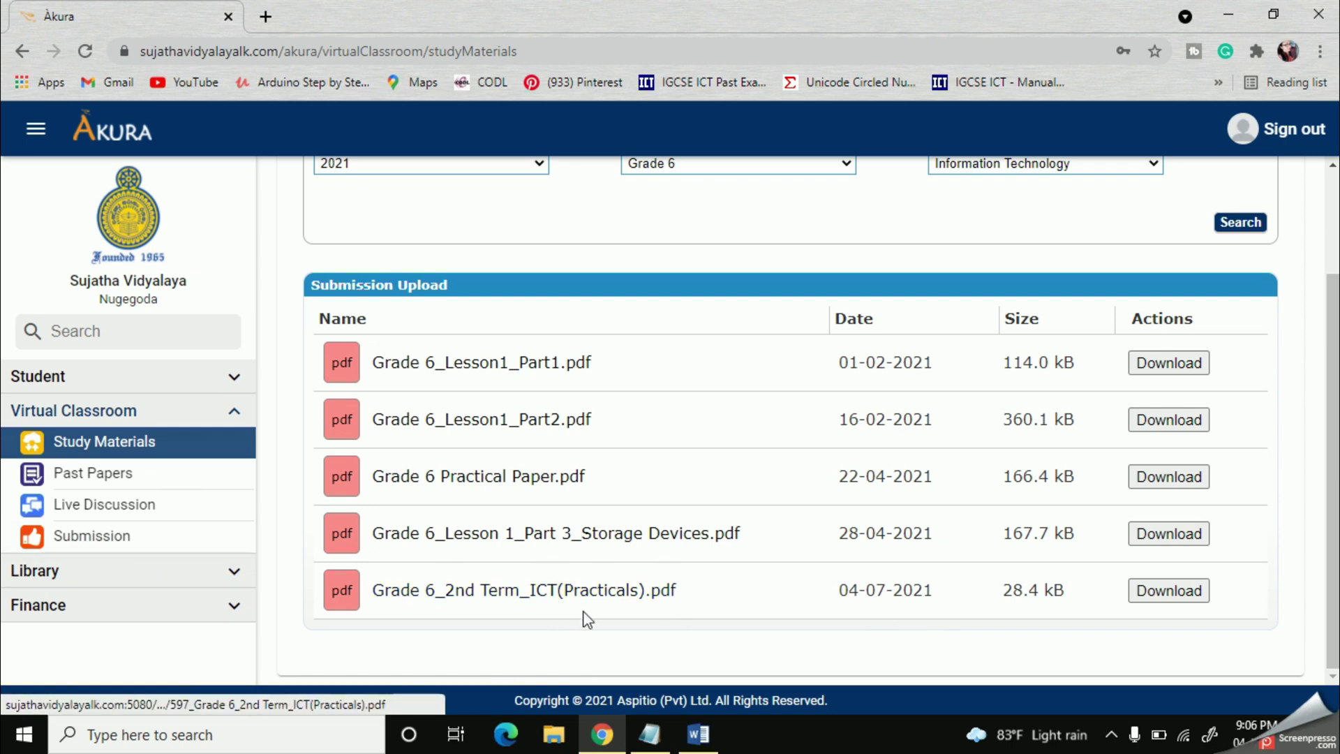
Set Year 2021, Information Technology, and study material Grade 6_2nd Term_ICT(Practicals).pdf.
{"action": "left_click", "coordinate": [136, 534]}
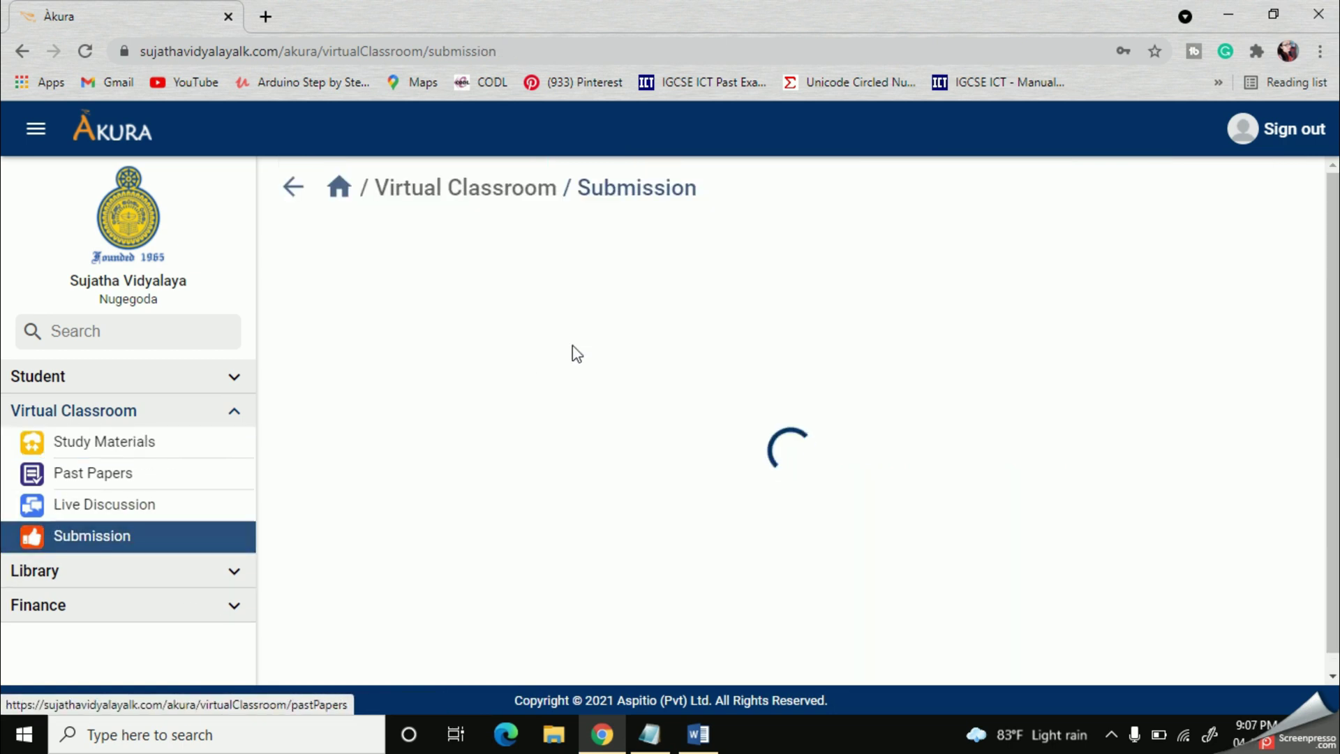
{"action": "left_click", "coordinate": [558, 297]}
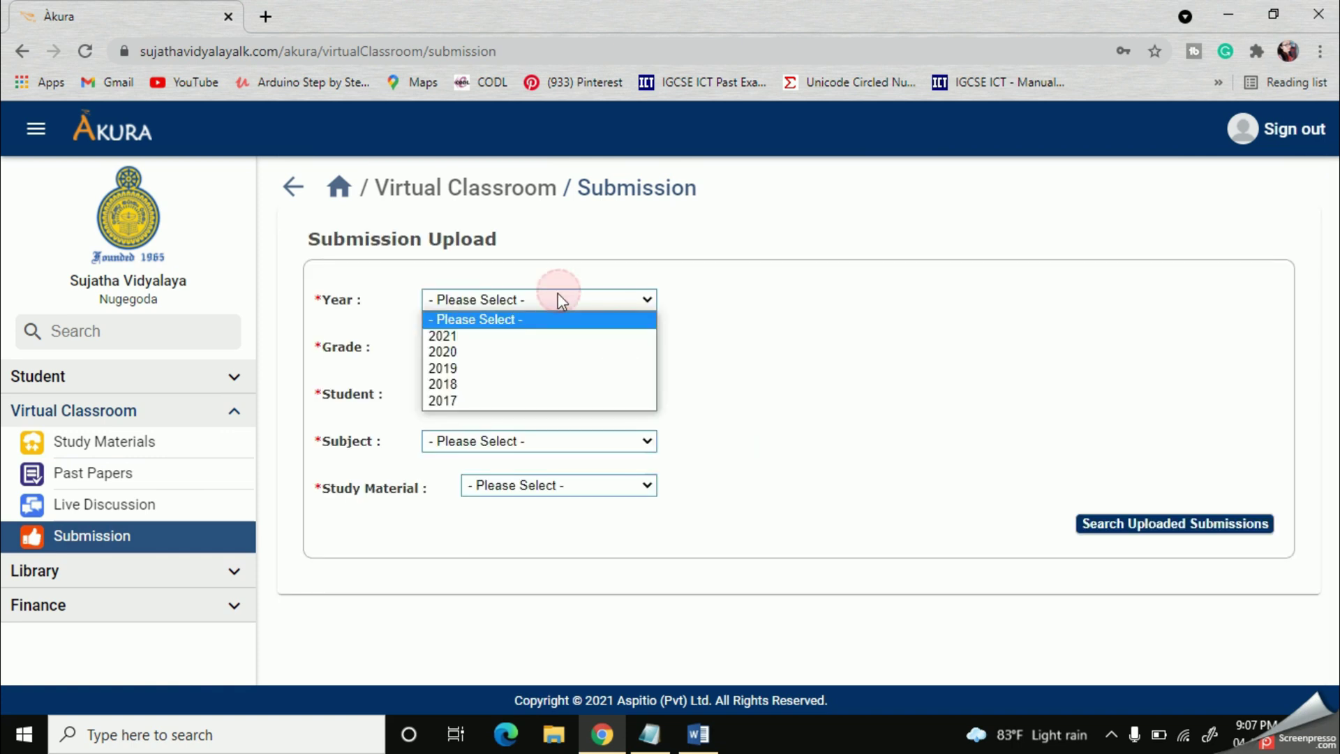
{"action": "left_click", "coordinate": [546, 340]}
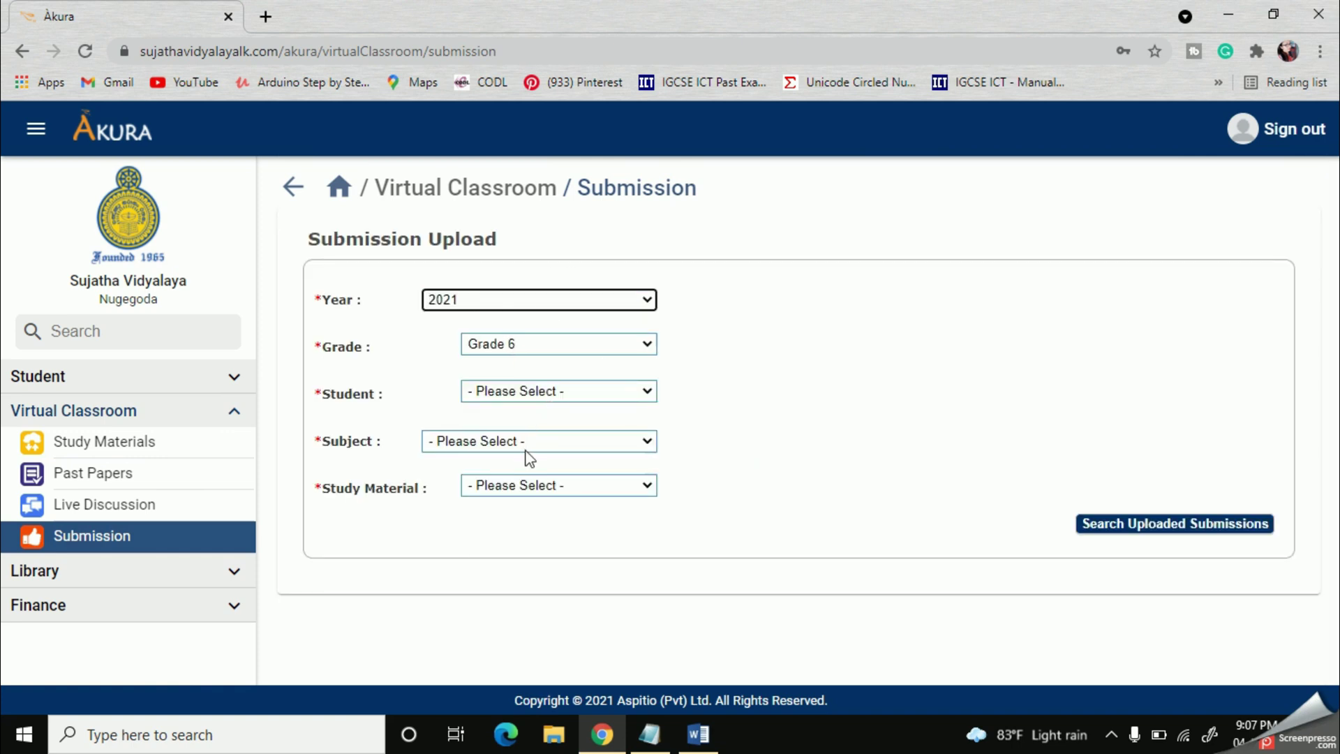
{"action": "left_click", "coordinate": [528, 451]}
{"action": "scroll", "coordinate": [527, 404], "scroll_direction": "down", "scroll_amount": 1}
{"action": "left_click", "coordinate": [529, 381]}
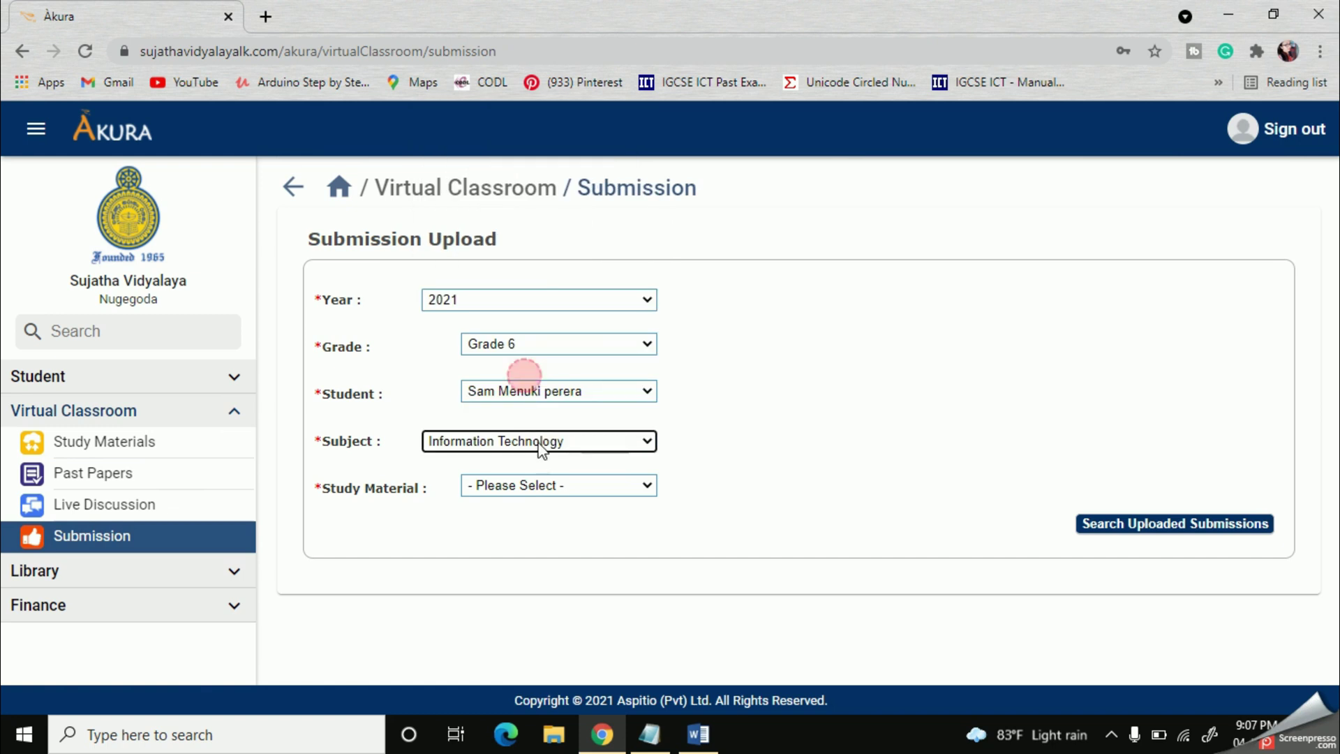
{"action": "left_click", "coordinate": [536, 489]}
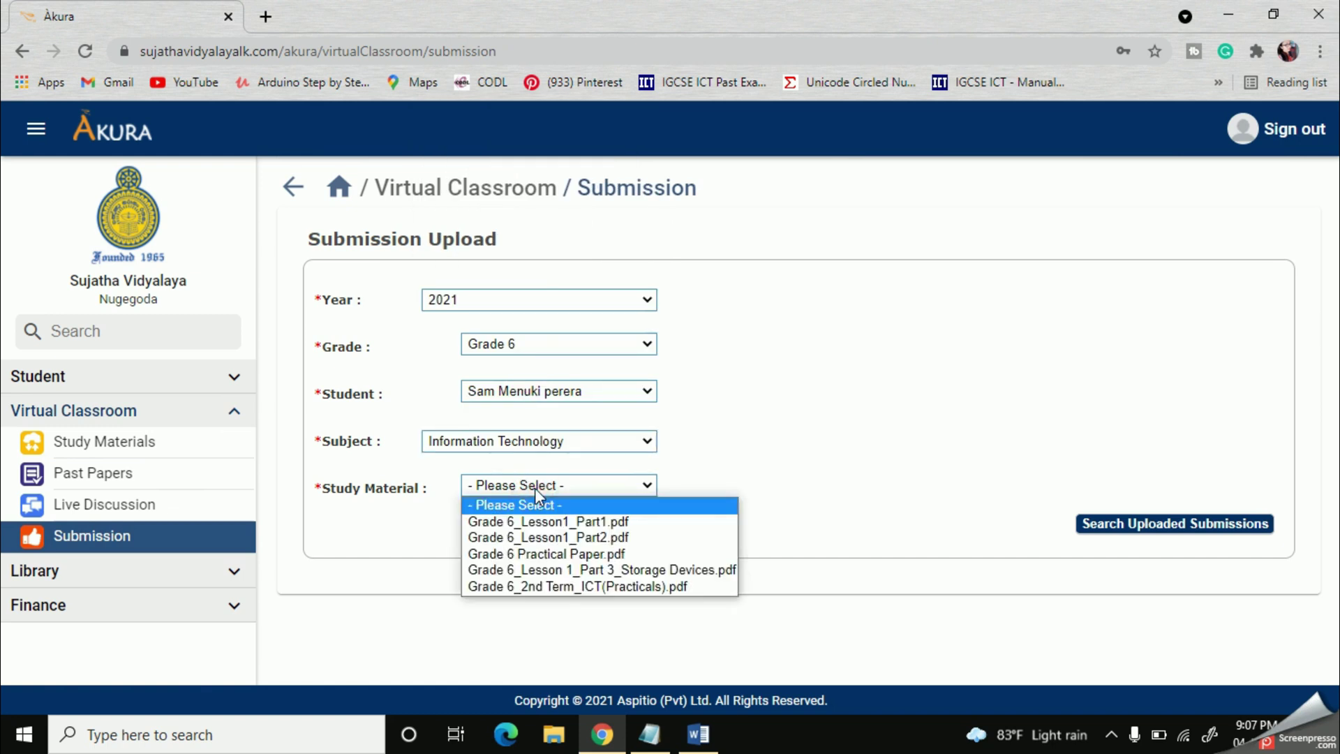
{"action": "left_click", "coordinate": [601, 586]}
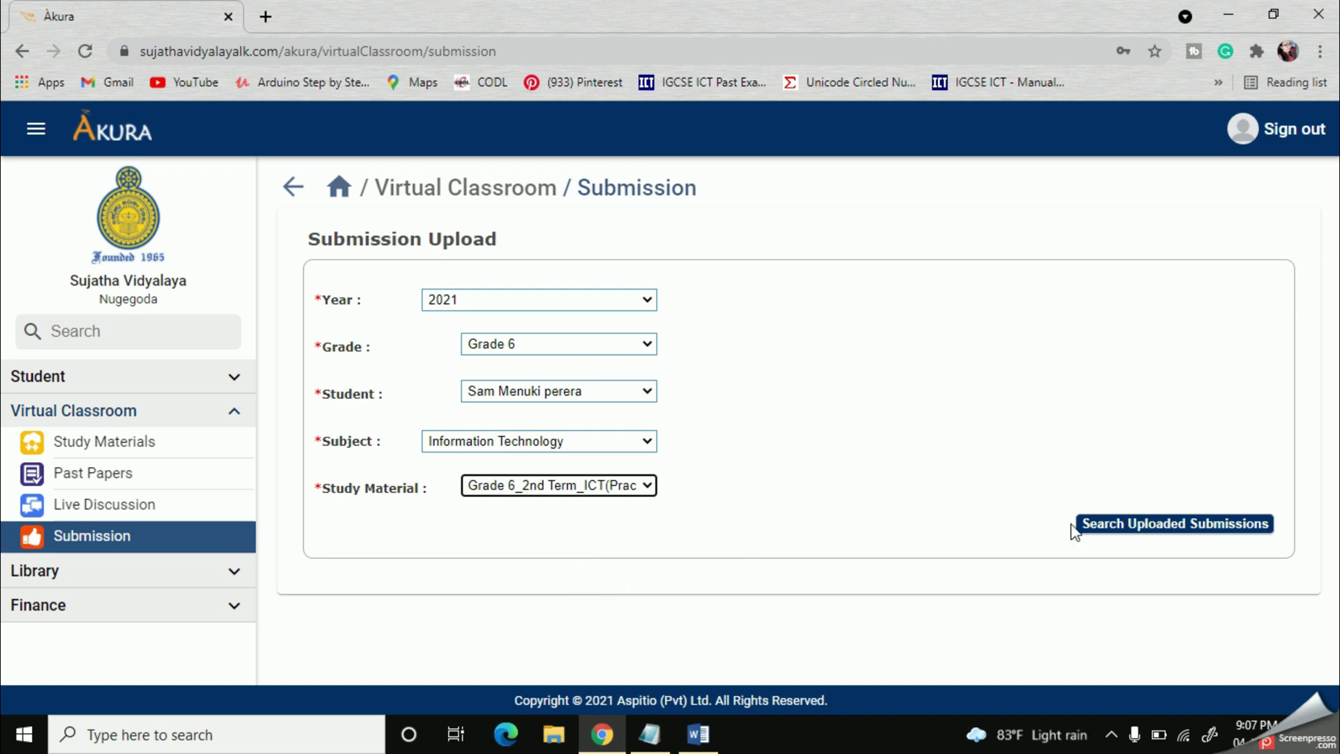
Search uploaded submissions for this material and scroll down to the file upload area.
{"action": "left_click", "coordinate": [1129, 528]}
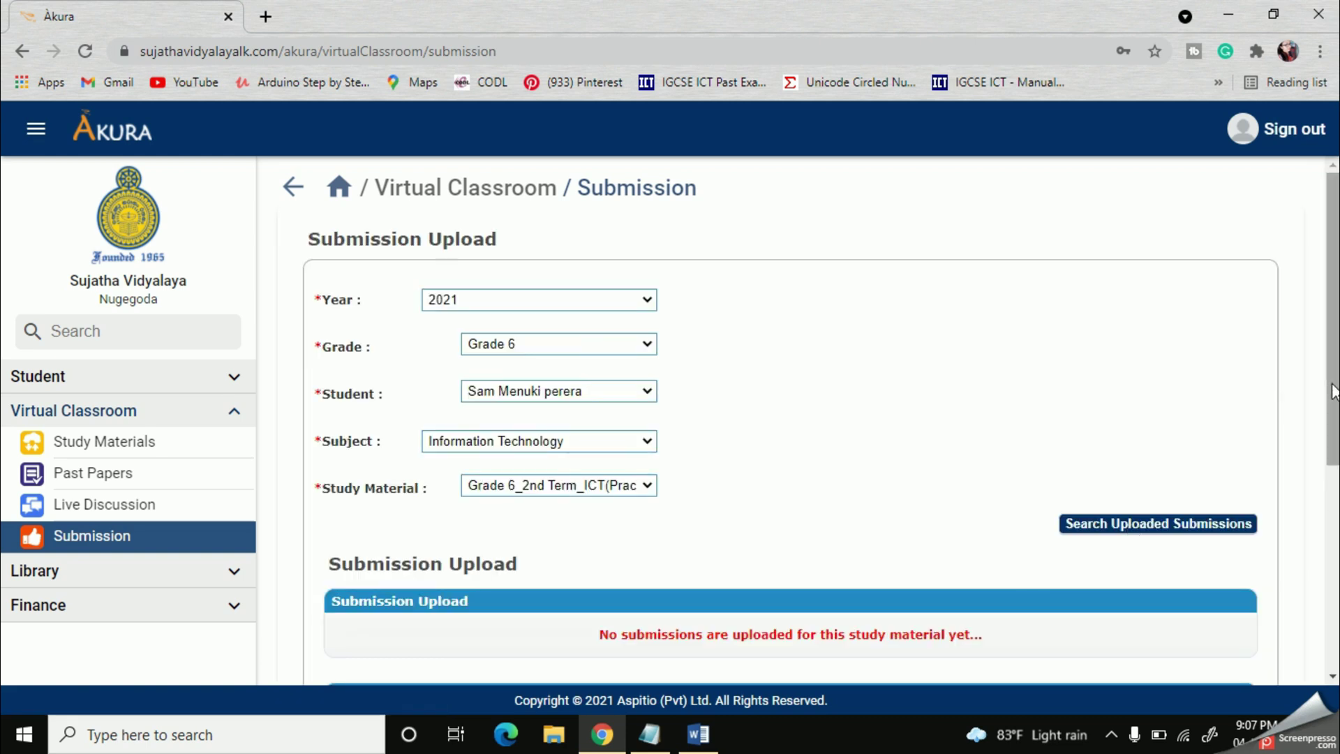
{"action": "scroll", "coordinate": [841, 392], "scroll_direction": "down", "scroll_amount": 4}
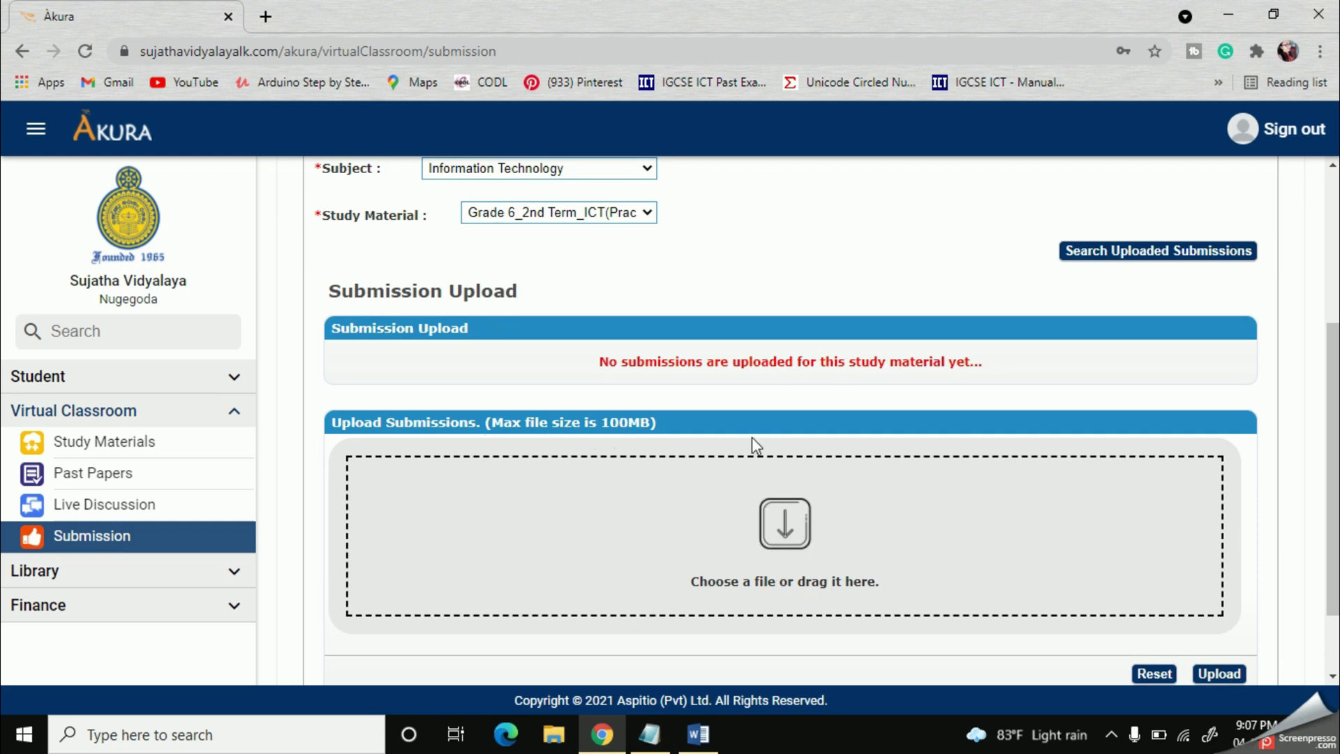
Choose the answer-sheet PDF from the Desktop folder as the file to upload.
{"action": "left_click", "coordinate": [791, 545]}
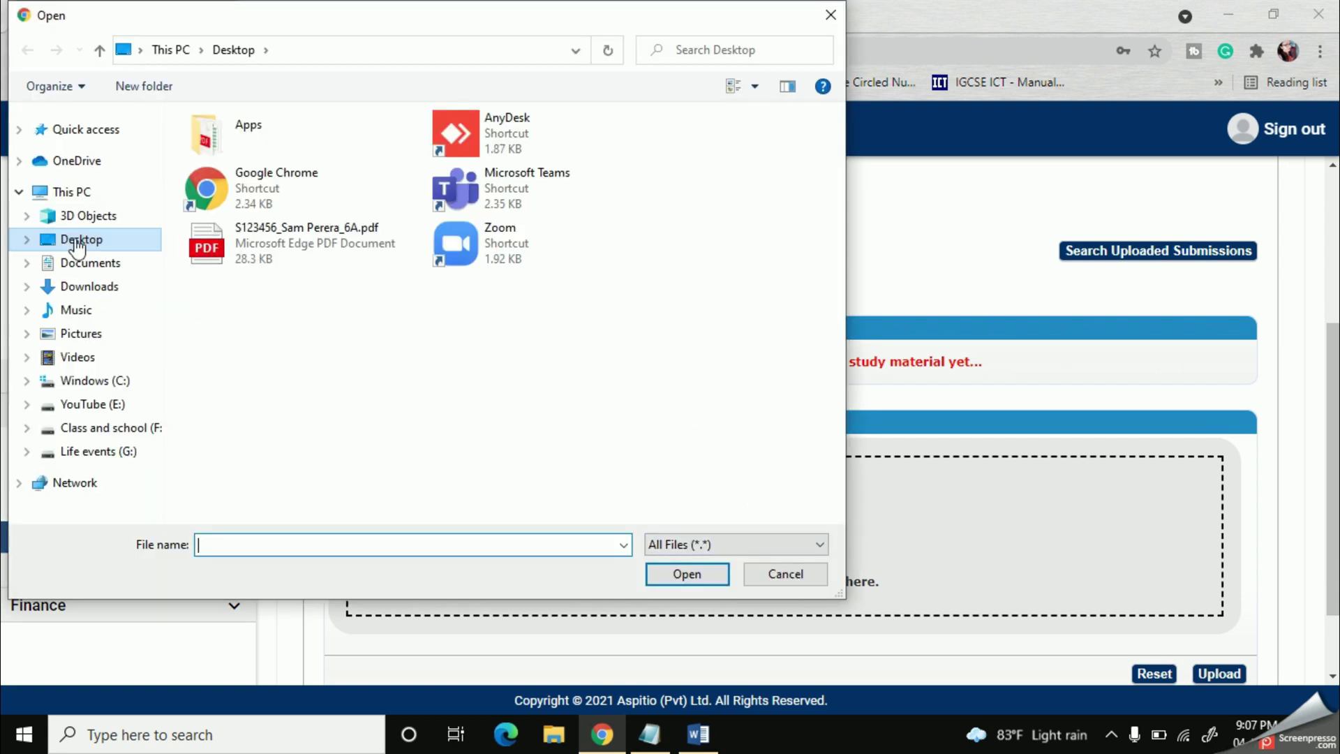
{"action": "left_click", "coordinate": [122, 243]}
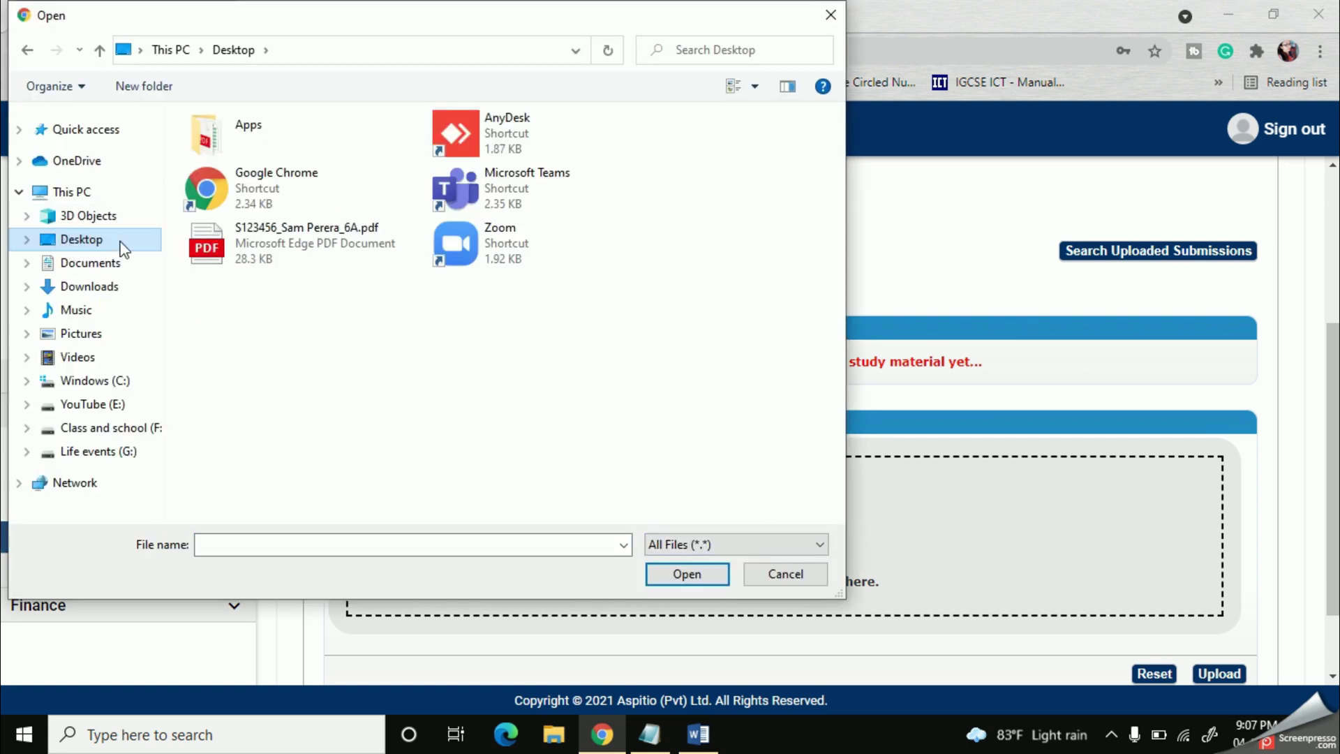
{"action": "left_click", "coordinate": [319, 250]}
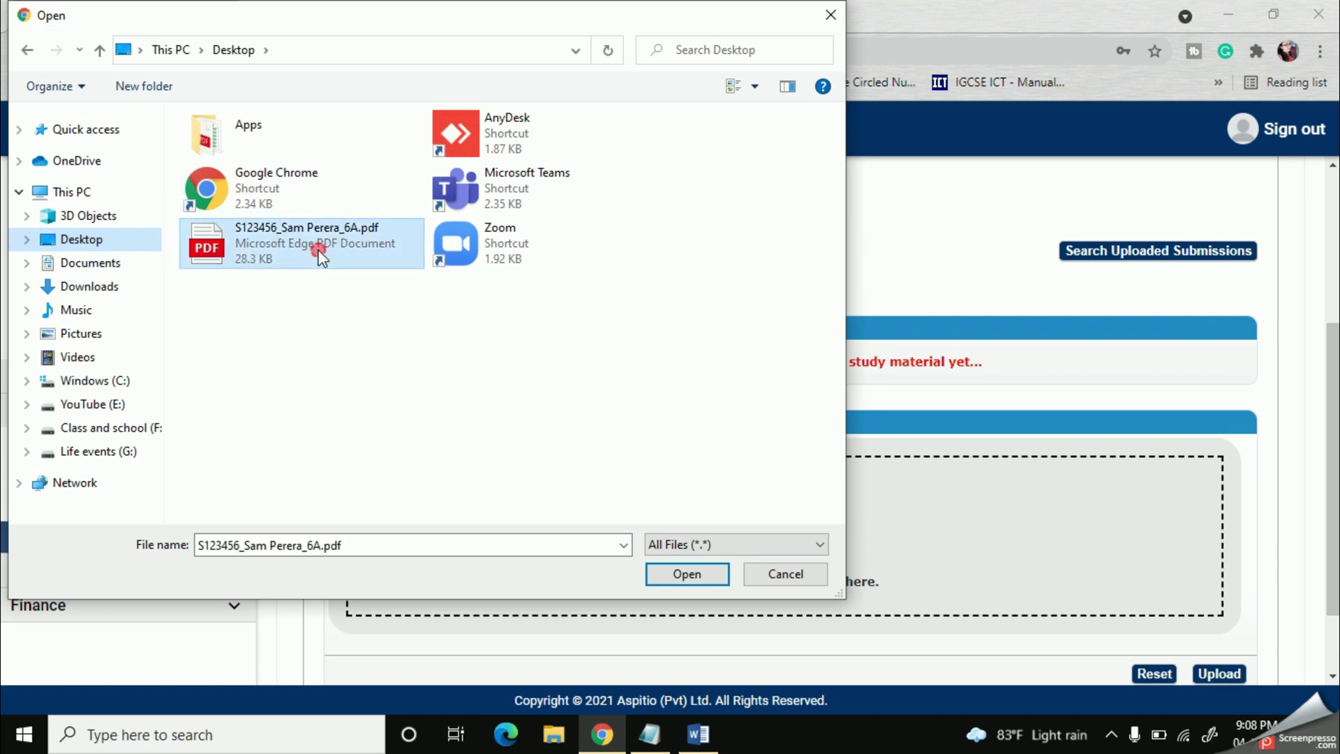
{"action": "left_click", "coordinate": [680, 574]}
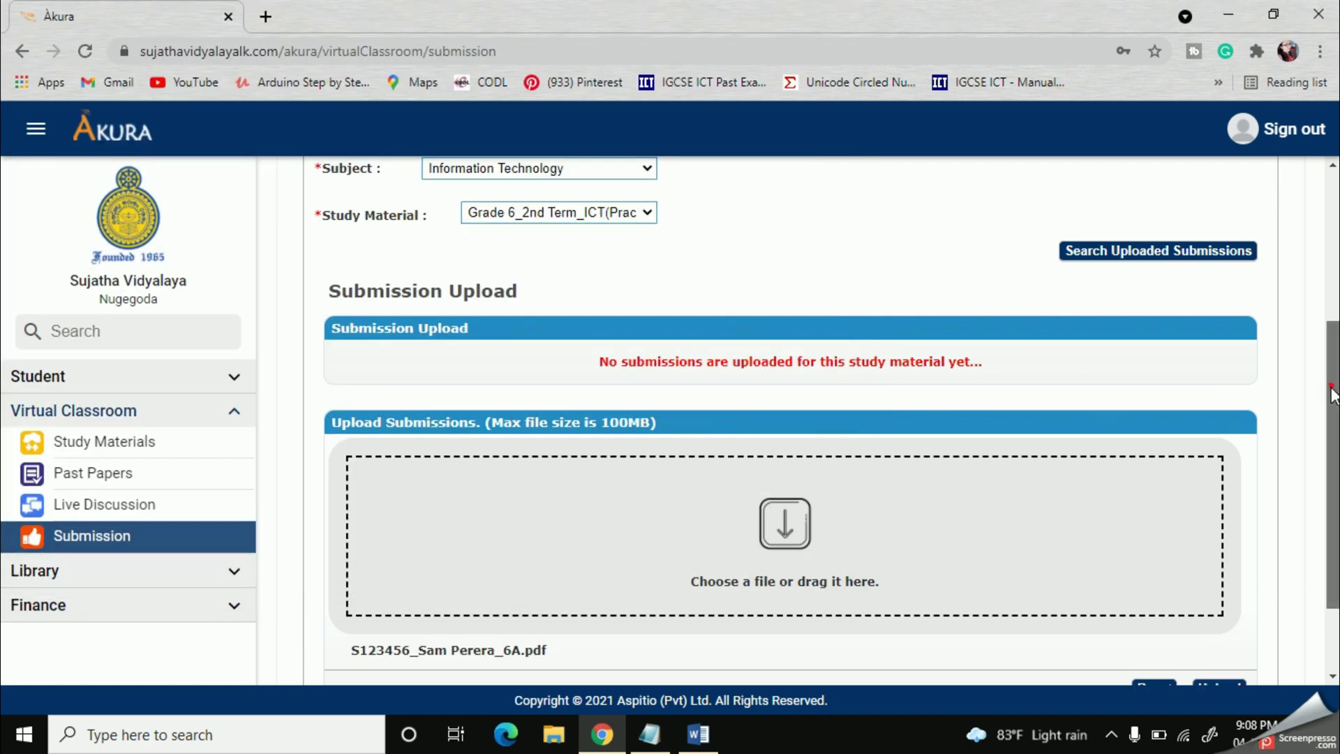
{"action": "left_click_drag", "start_coordinate": [1330, 382], "coordinate": [1307, 452]}
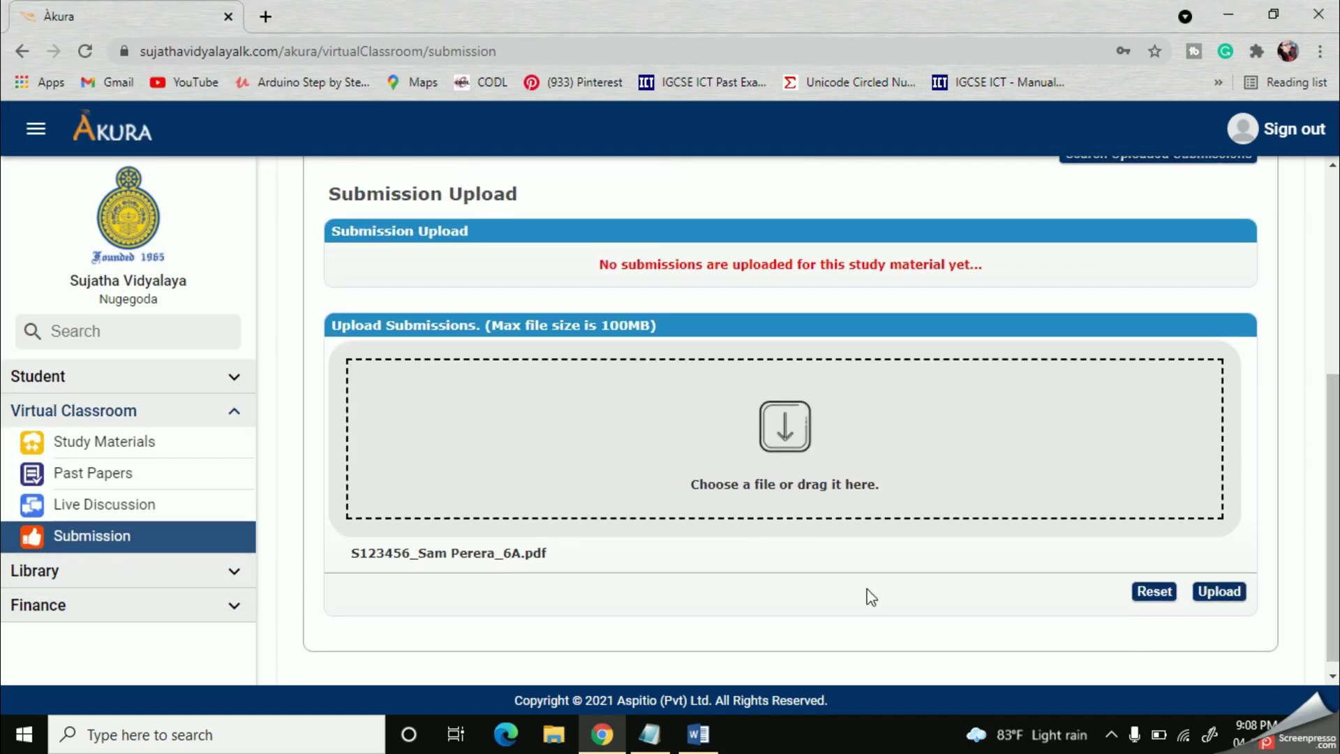
Upload the answer sheet and check its row shows date 04-07-2021 and size 28.4 kB.
{"action": "left_click", "coordinate": [1219, 593]}
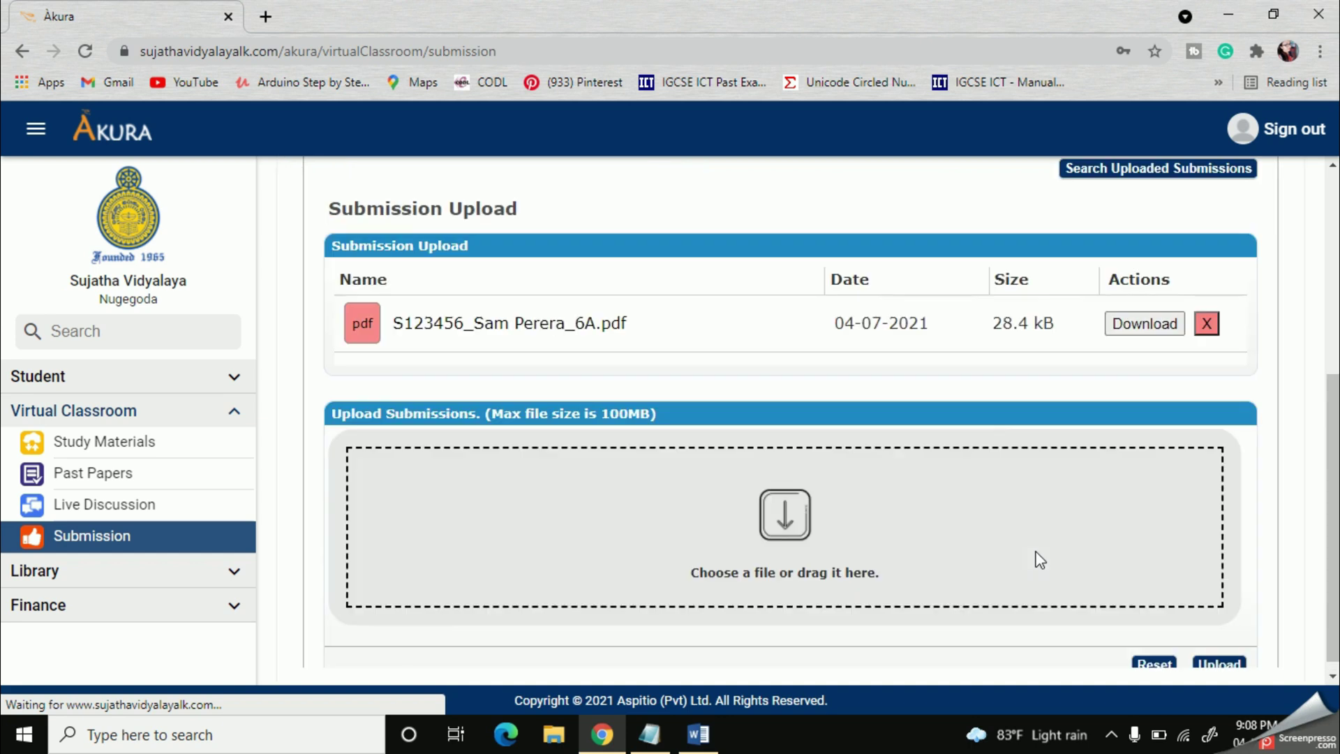
{"action": "scroll", "coordinate": [1040, 558], "scroll_direction": "up", "scroll_amount": 5}
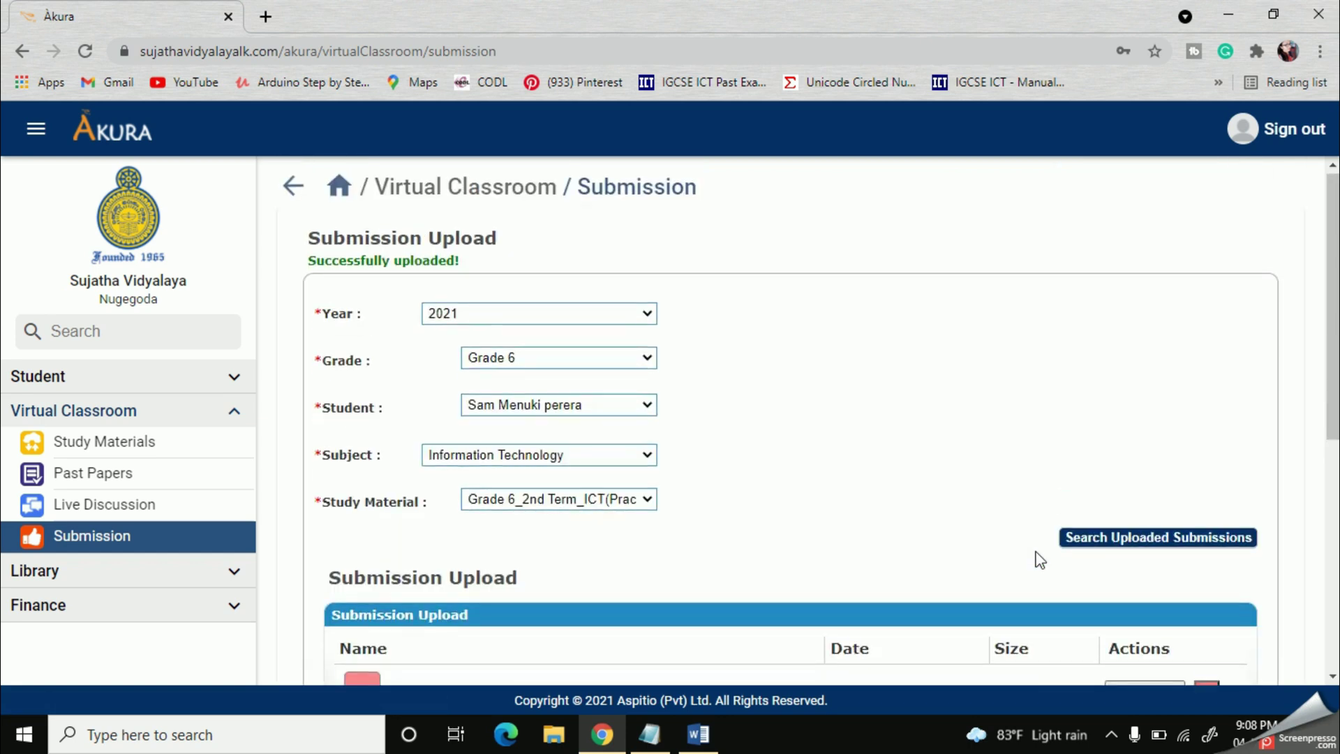
{"action": "scroll", "coordinate": [1040, 559], "scroll_direction": "down", "scroll_amount": 5}
{"action": "scroll", "coordinate": [1035, 558], "scroll_direction": "up", "scroll_amount": 5}
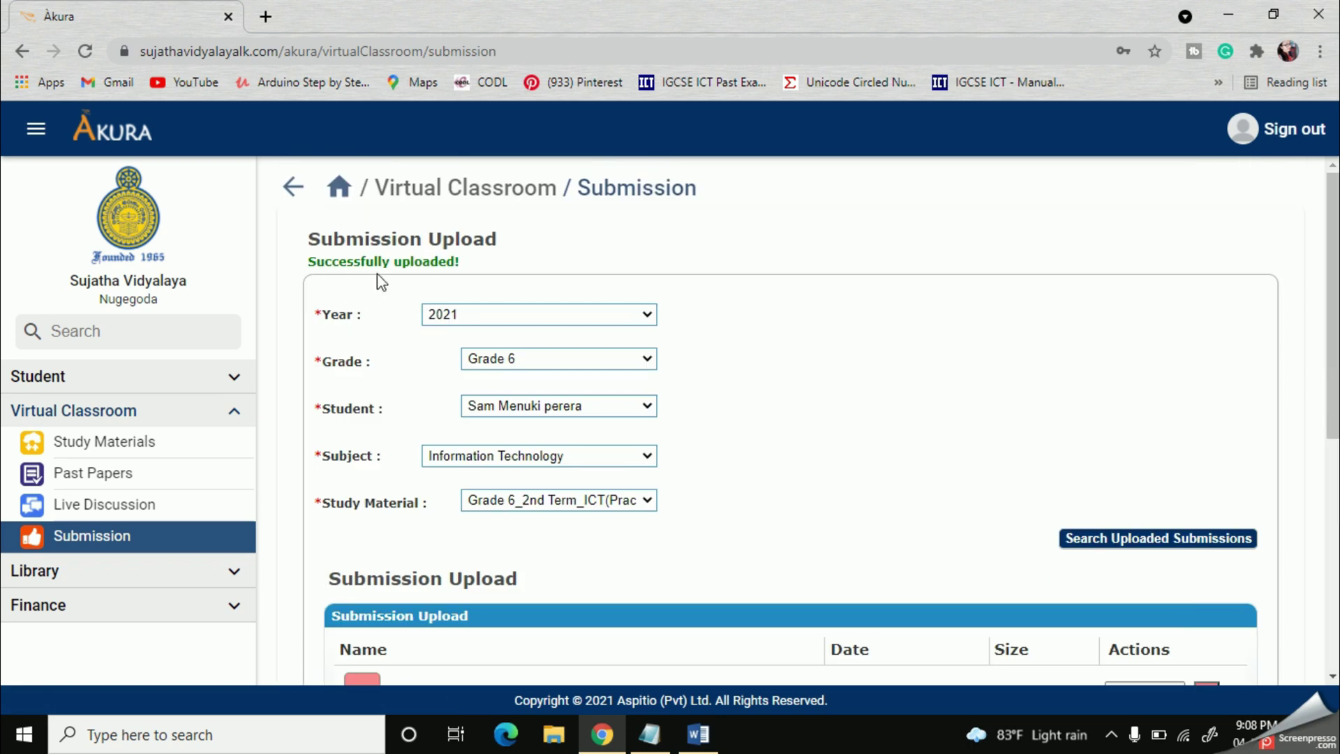
{"action": "scroll", "coordinate": [848, 529], "scroll_direction": "down", "scroll_amount": 5}
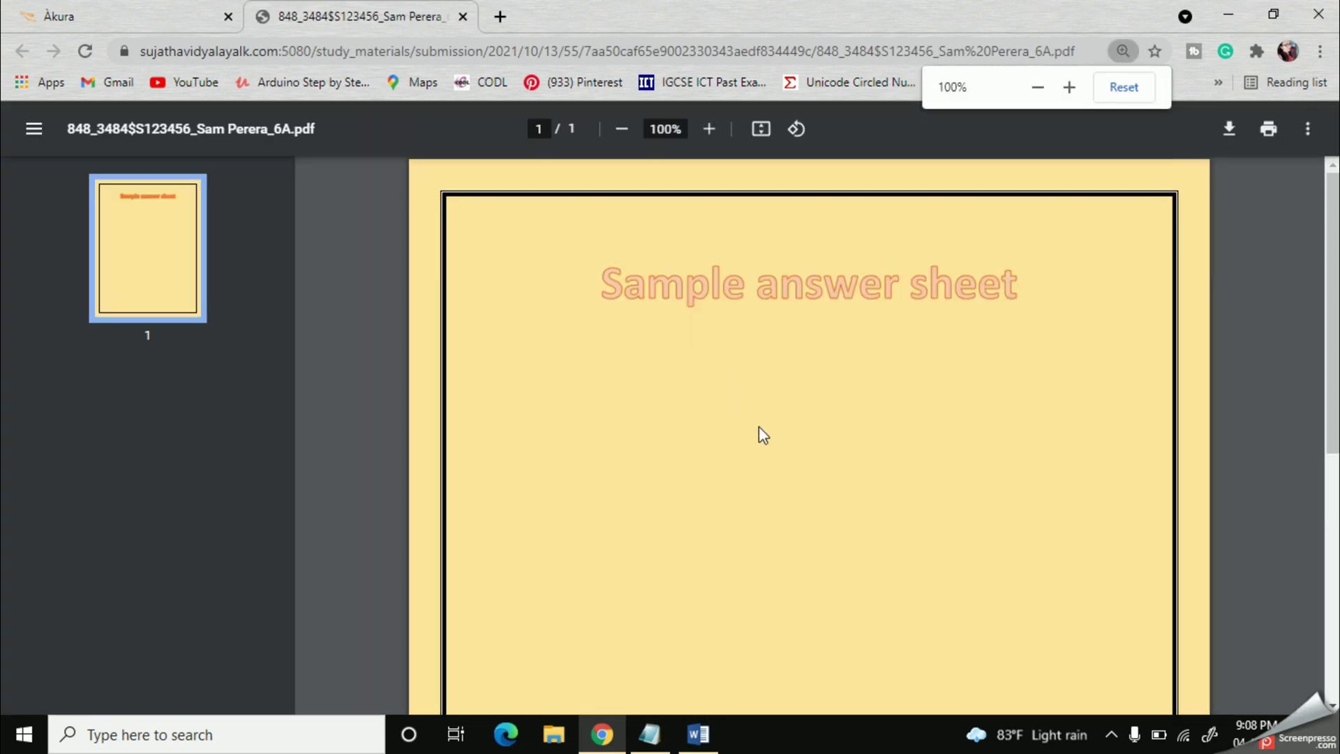
{"action": "scroll", "coordinate": [760, 425], "scroll_direction": "down", "scroll_amount": 3}
{"action": "scroll", "coordinate": [759, 429], "scroll_direction": "up", "scroll_amount": 3}
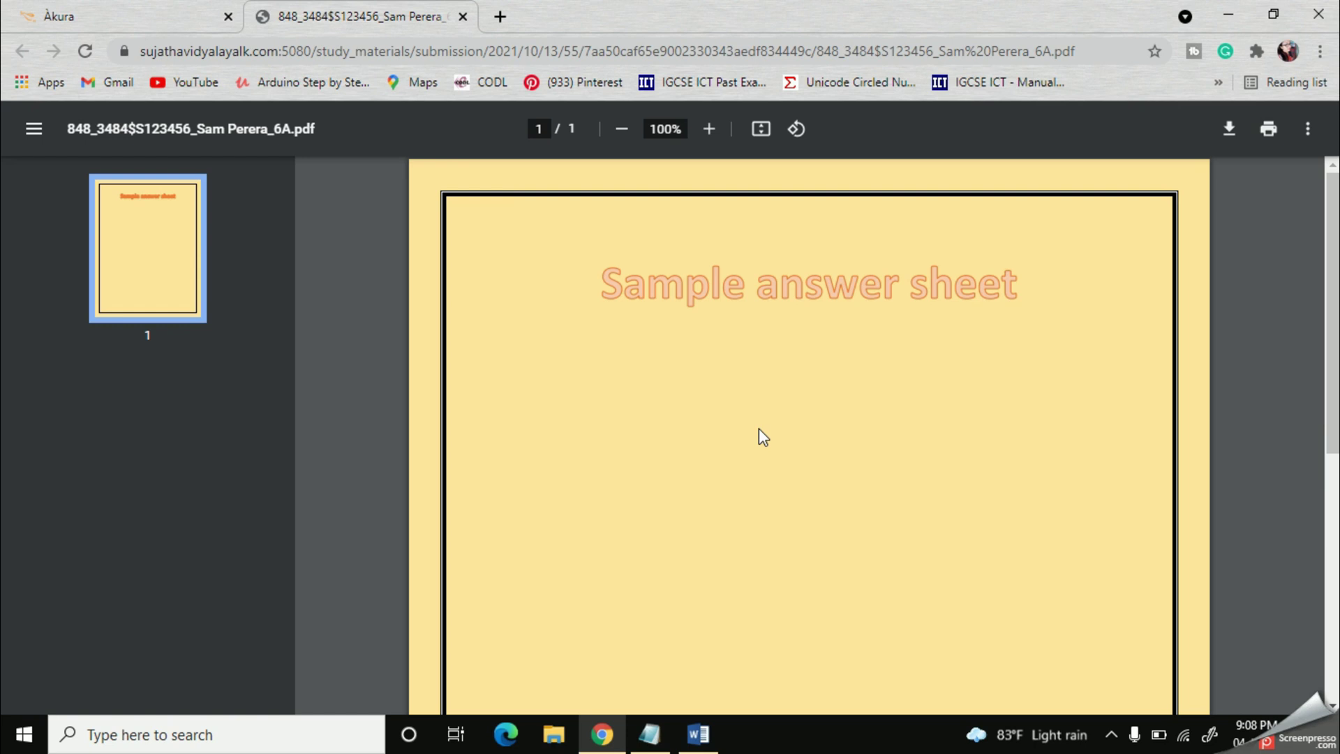
{"action": "left_click", "coordinate": [466, 24]}
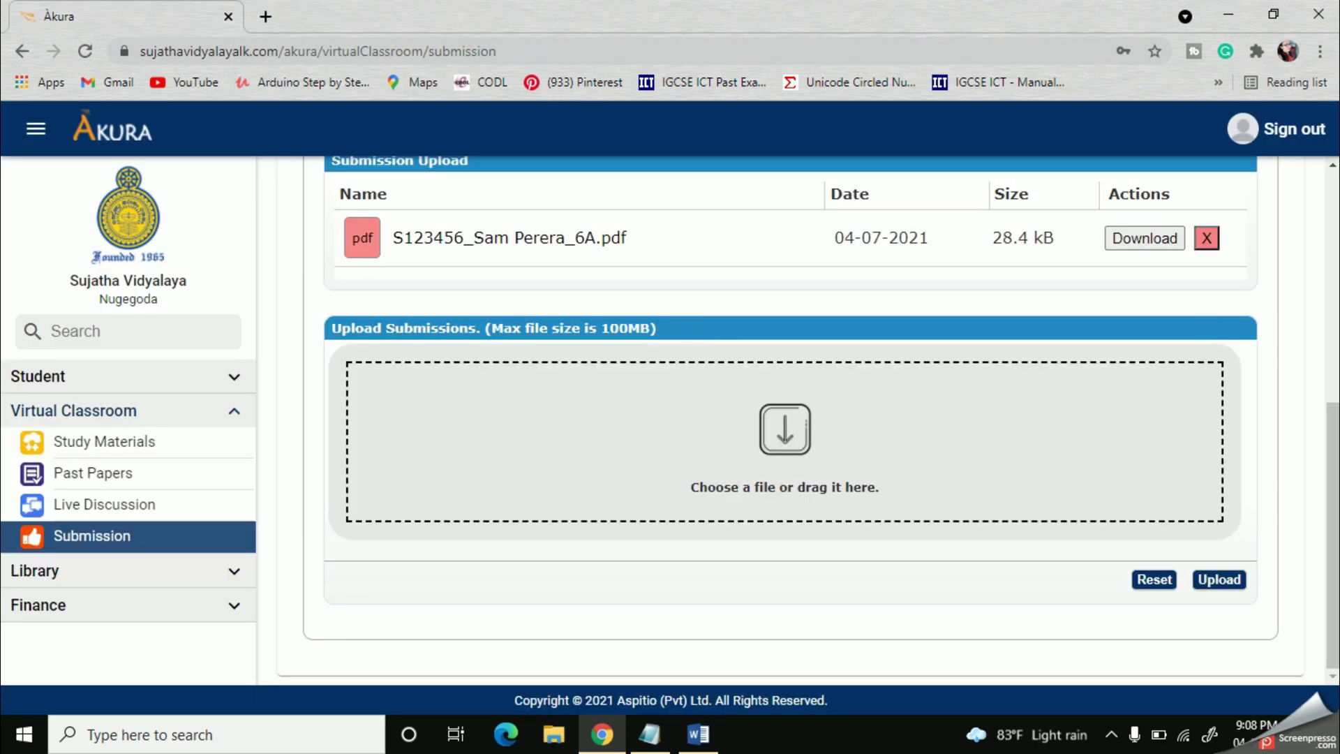
{"action": "scroll", "coordinate": [810, 417], "scroll_direction": "up", "scroll_amount": 2}
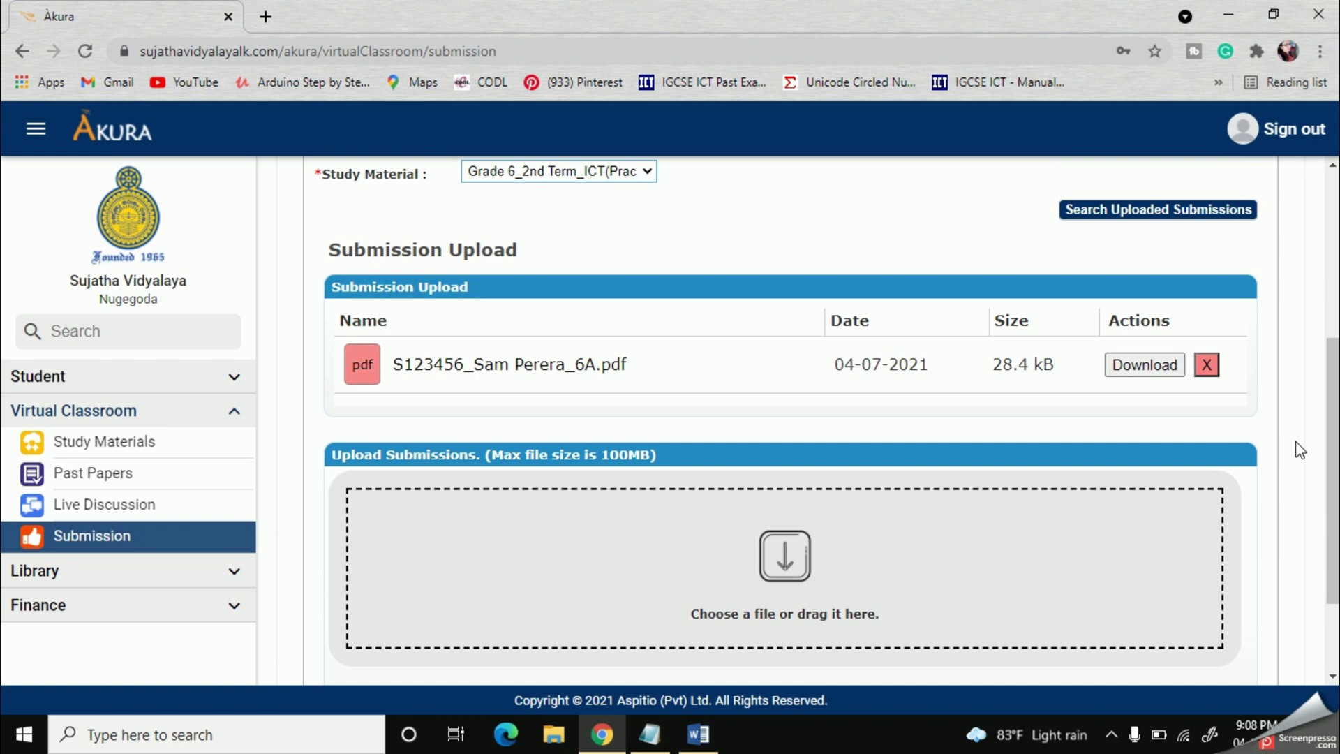
{"action": "scroll", "coordinate": [1300, 451], "scroll_direction": "up", "scroll_amount": 5}
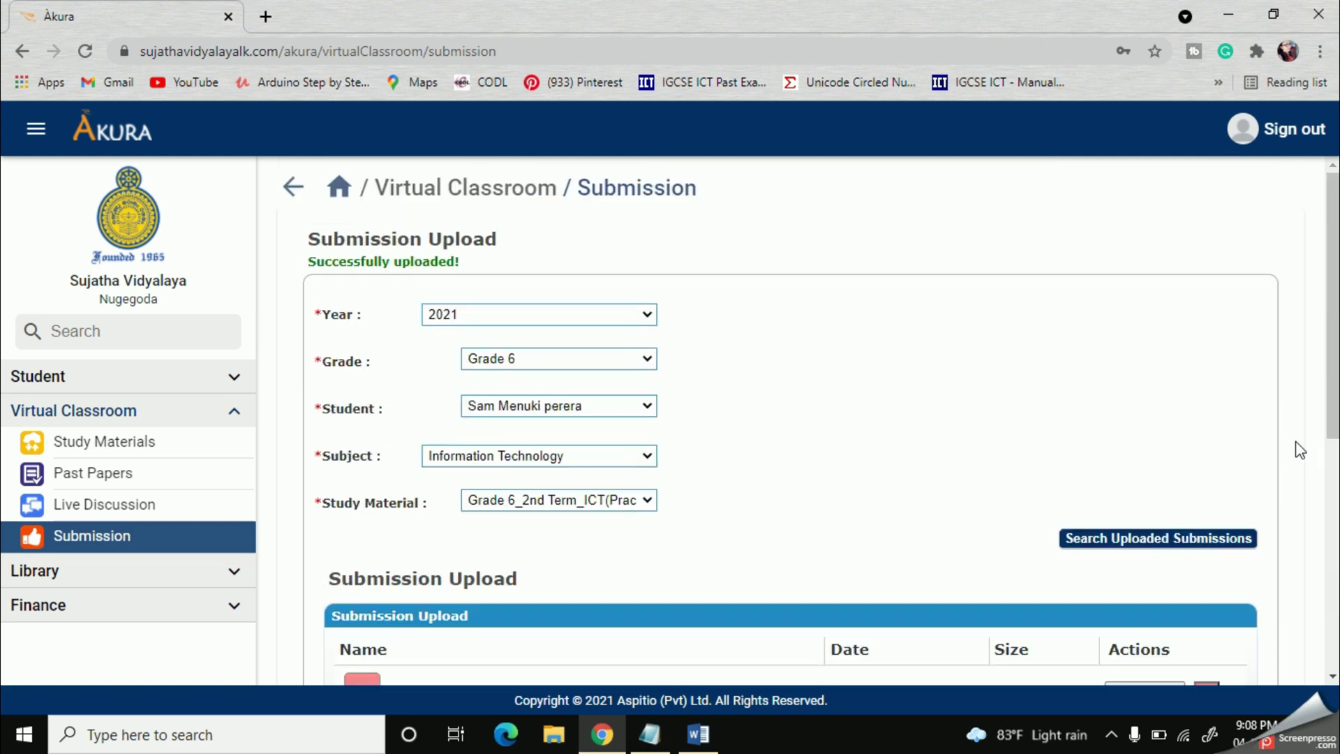